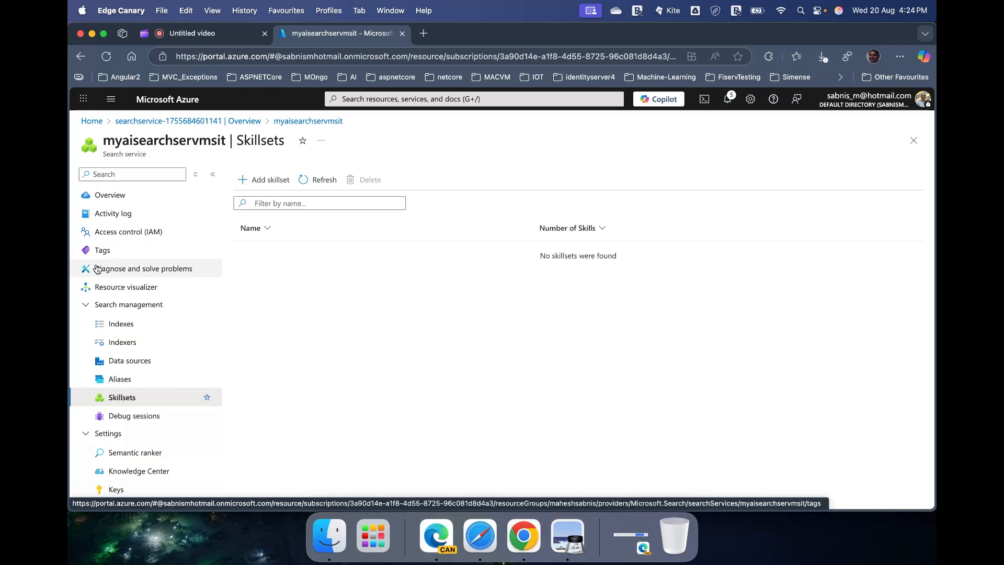
Examine the data source types offered when adding a data source to the search service, and return to its Data sources page.
left_click(134, 359)
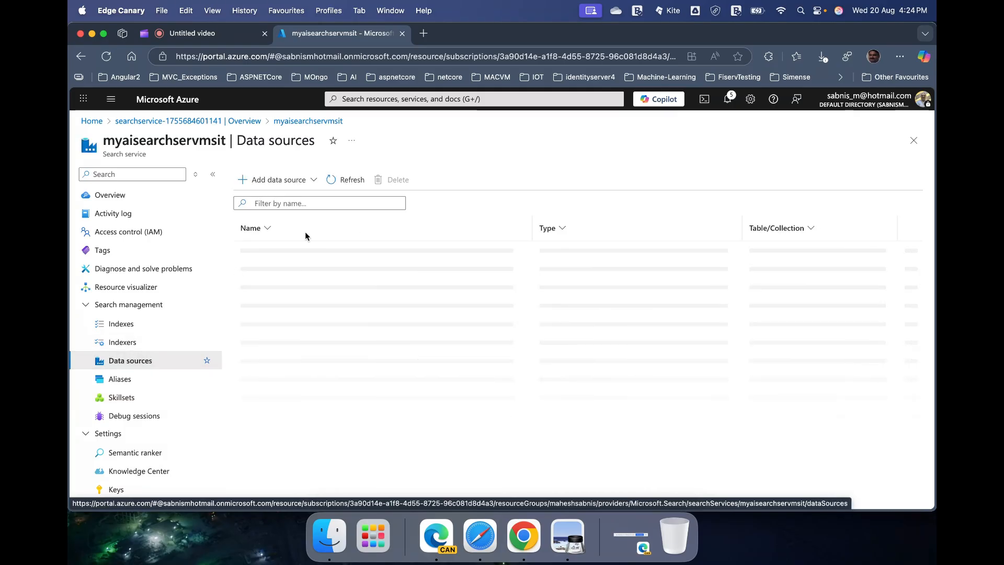
left_click(311, 189)
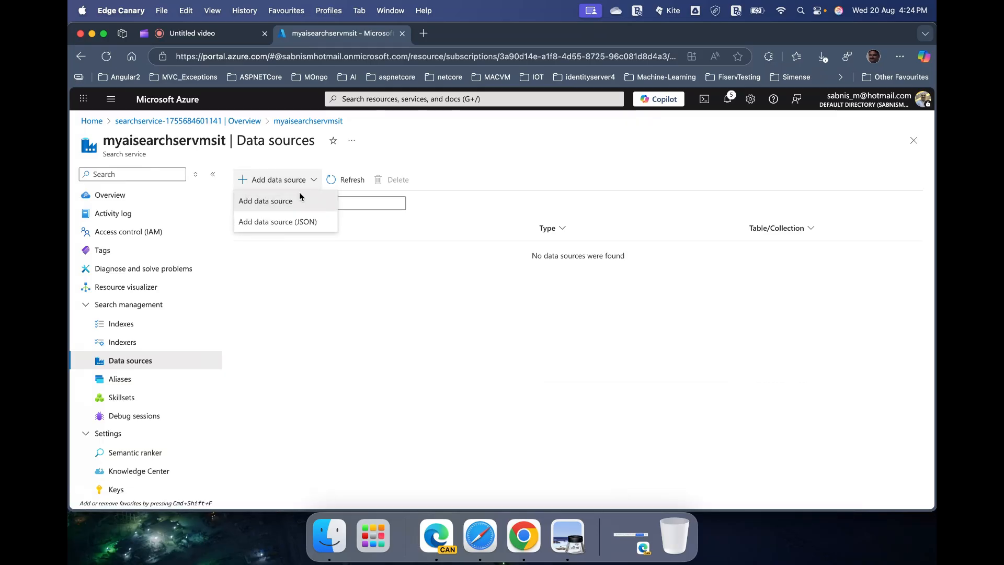
left_click(300, 198)
left_click(329, 195)
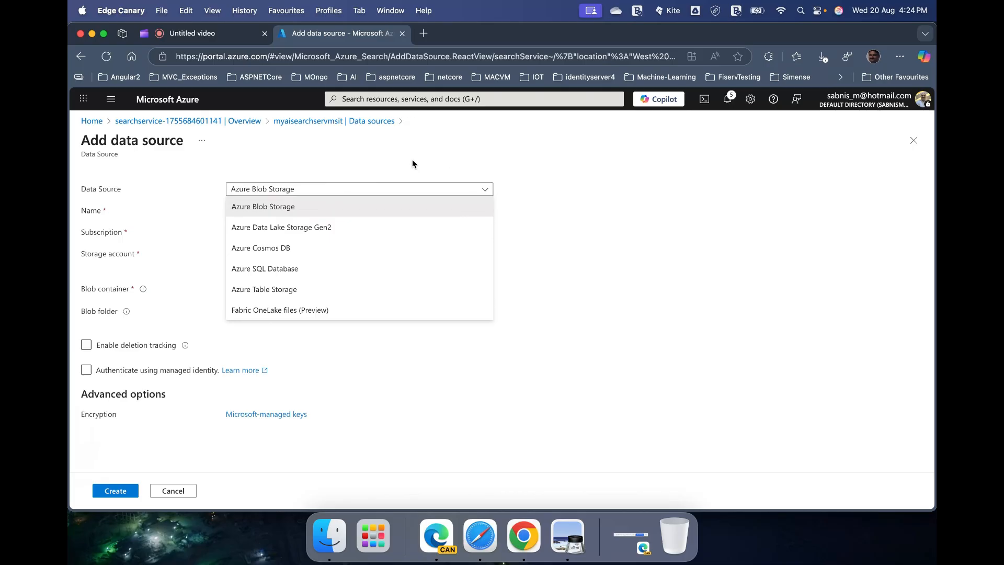
left_click(320, 123)
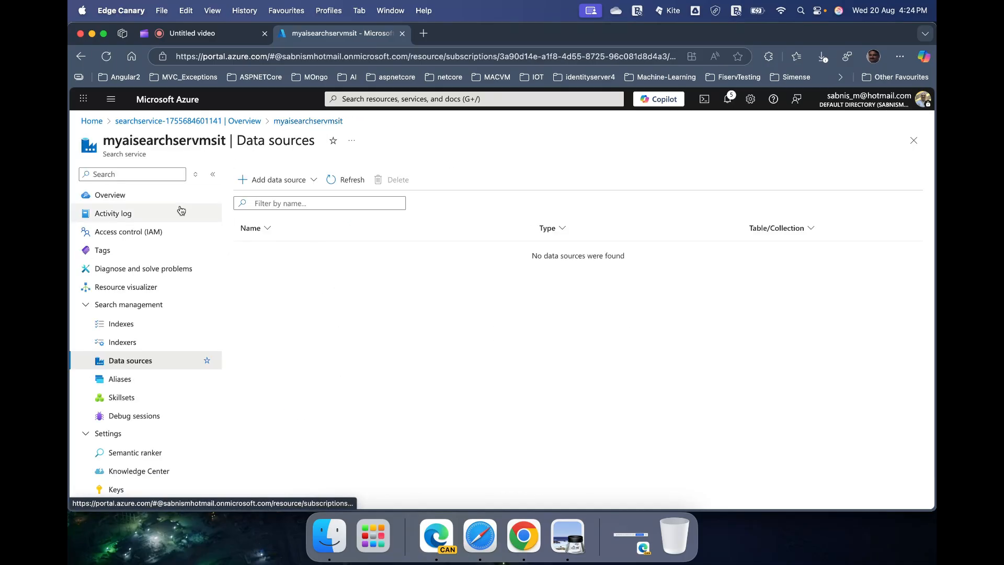
Examine the source options in the search service's Import and vectorize data wizard, and leave for the deployment overview, discarding edits.
left_click(122, 199)
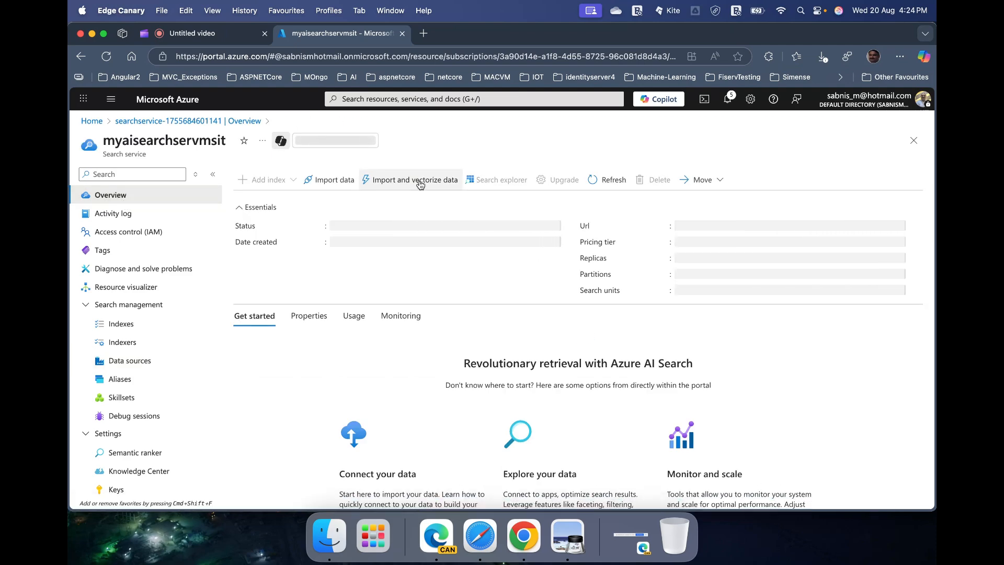
left_click(420, 180)
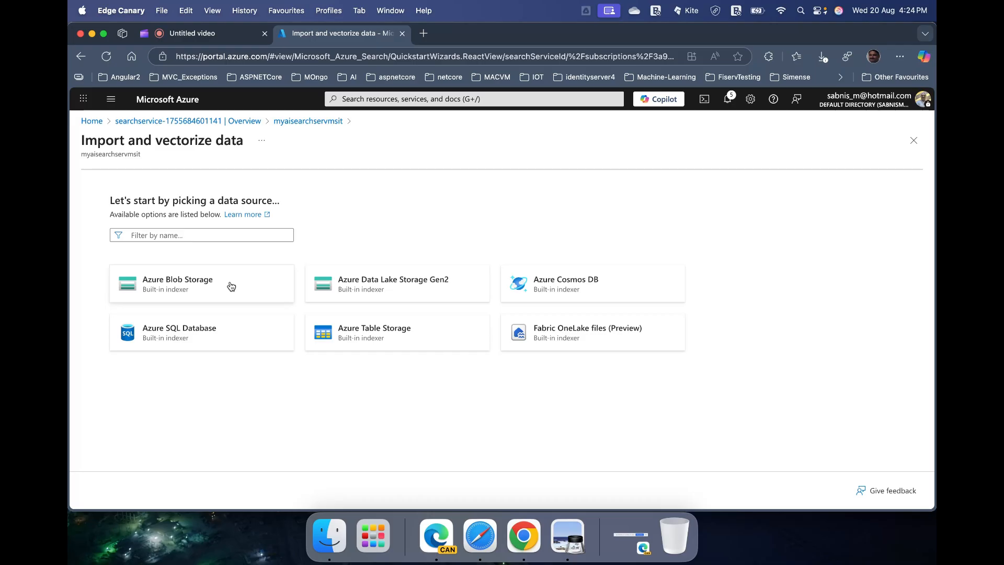
left_click(245, 121)
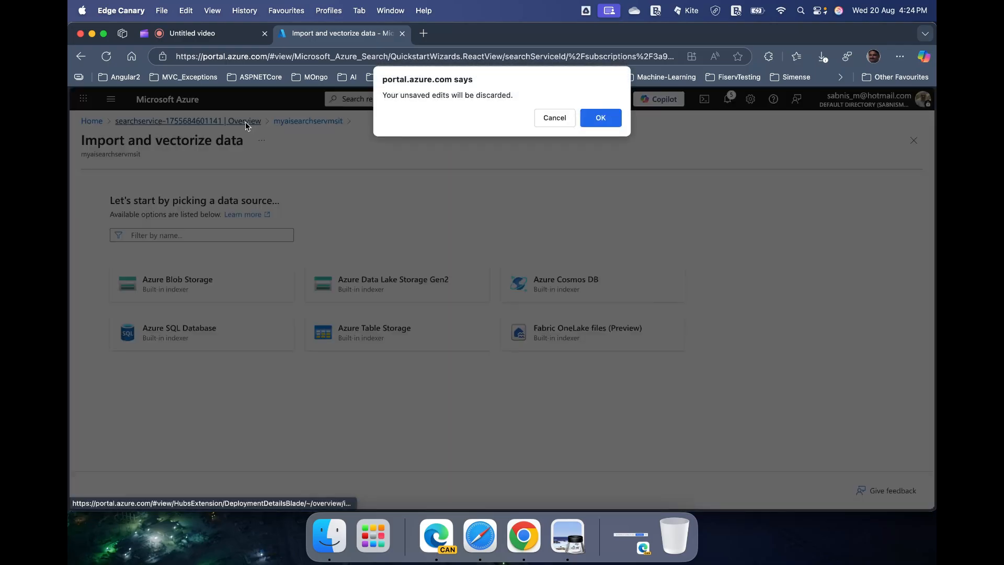
left_click(612, 118)
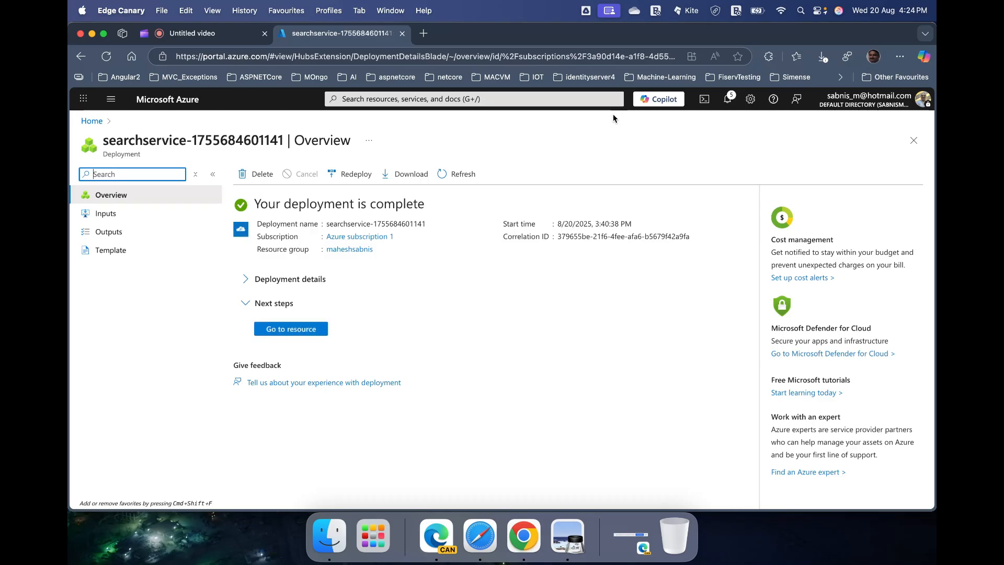
Switch to Preview, open 118d32effea44251b825911ed44aa581.pdf from the Desktop and enlarge its window.
left_click(568, 536)
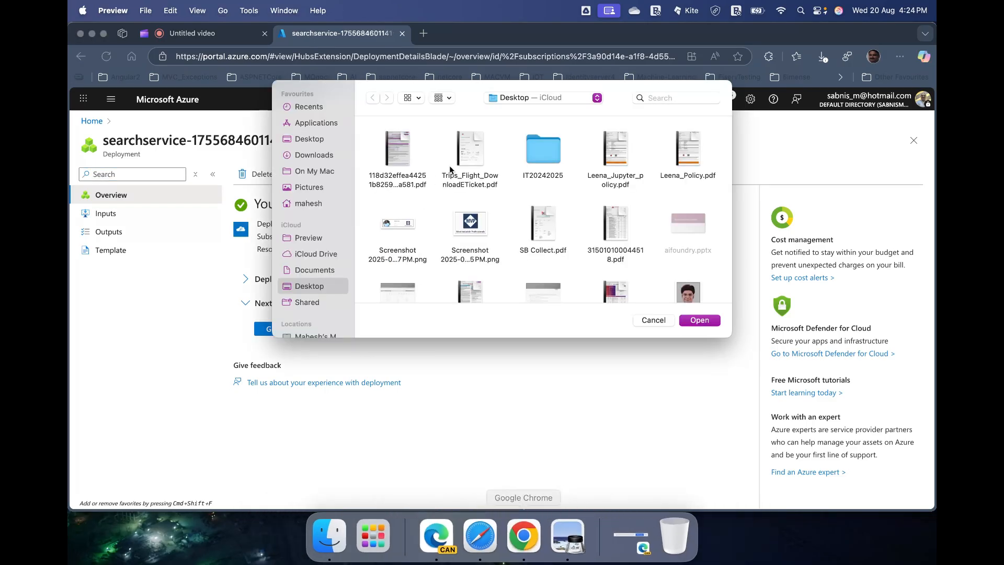
double_click(400, 180)
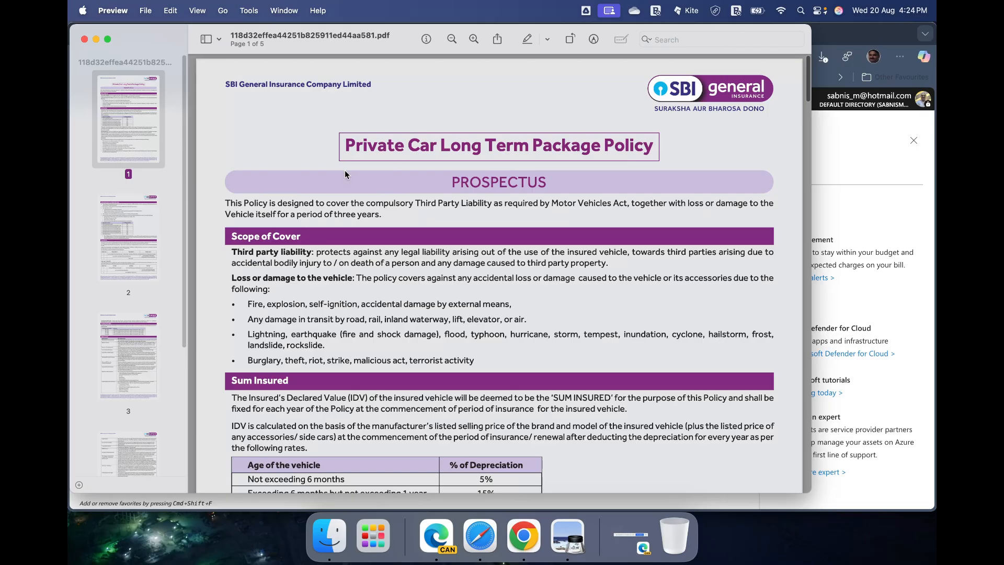
scroll(345, 175, "down", 1)
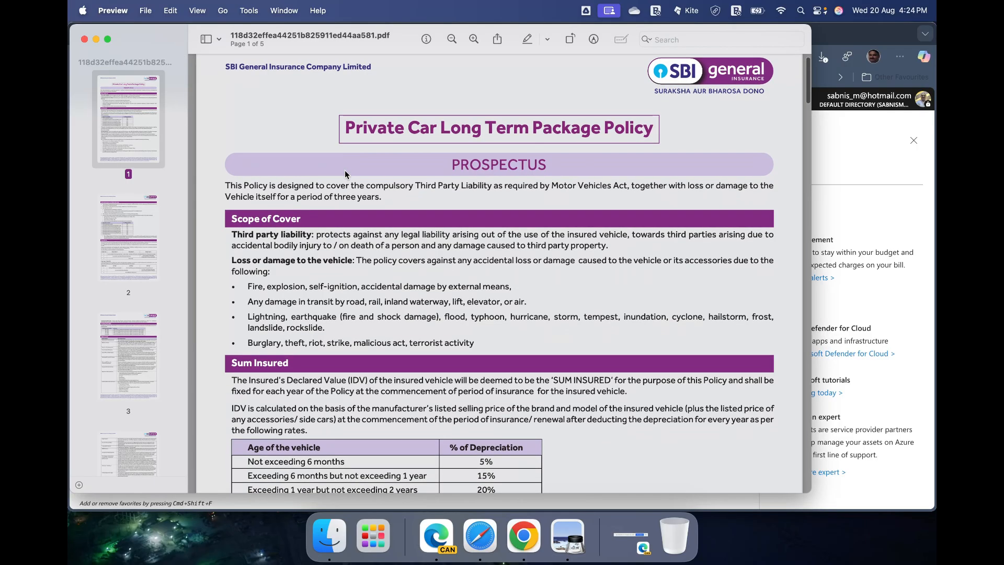
double_click(135, 37)
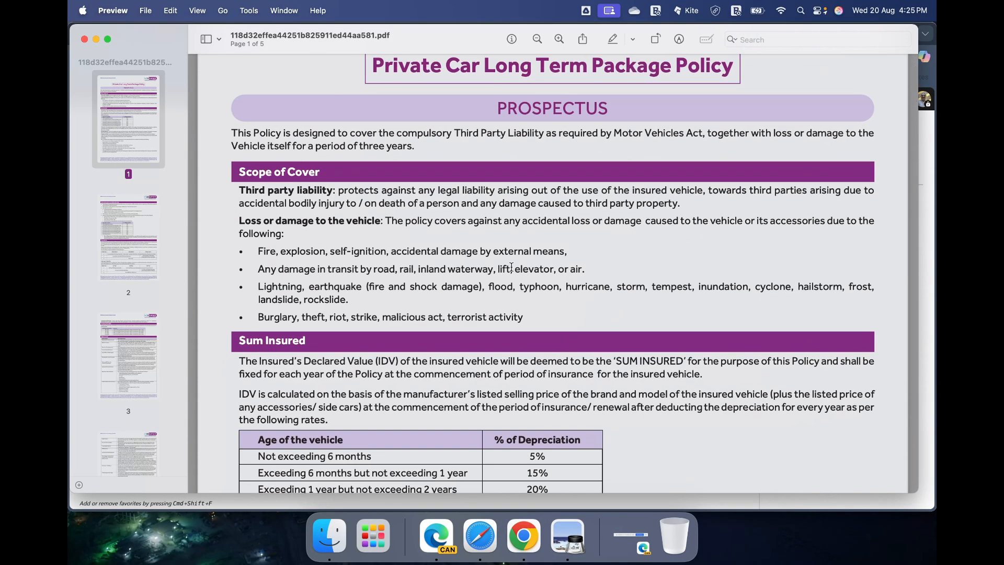
Read through the car policy prospectus, covering its scope, exclusions, claims, depreciation tables and add-on covers, and close the document.
scroll(480, 271, "down", 10)
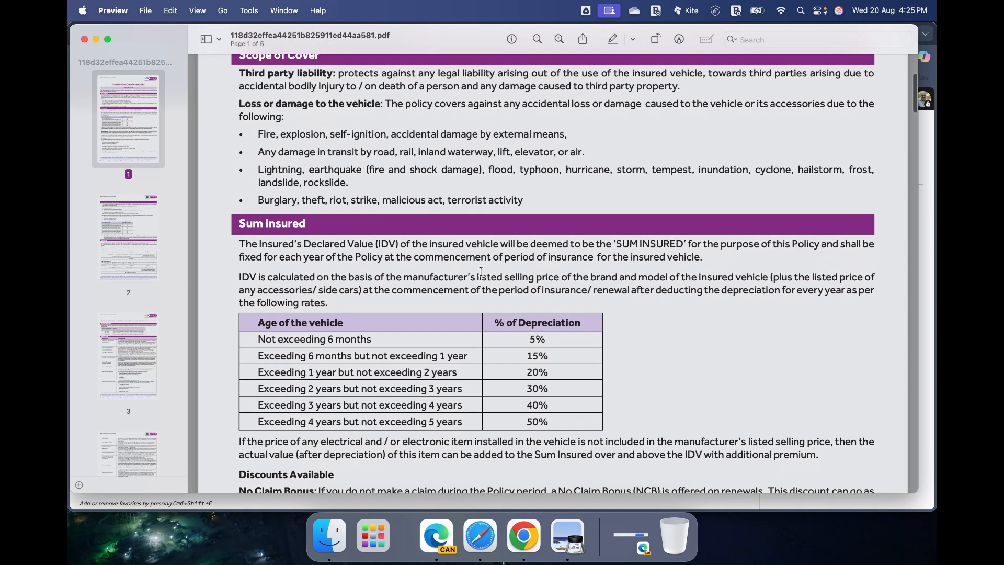
scroll(481, 271, "down", 4)
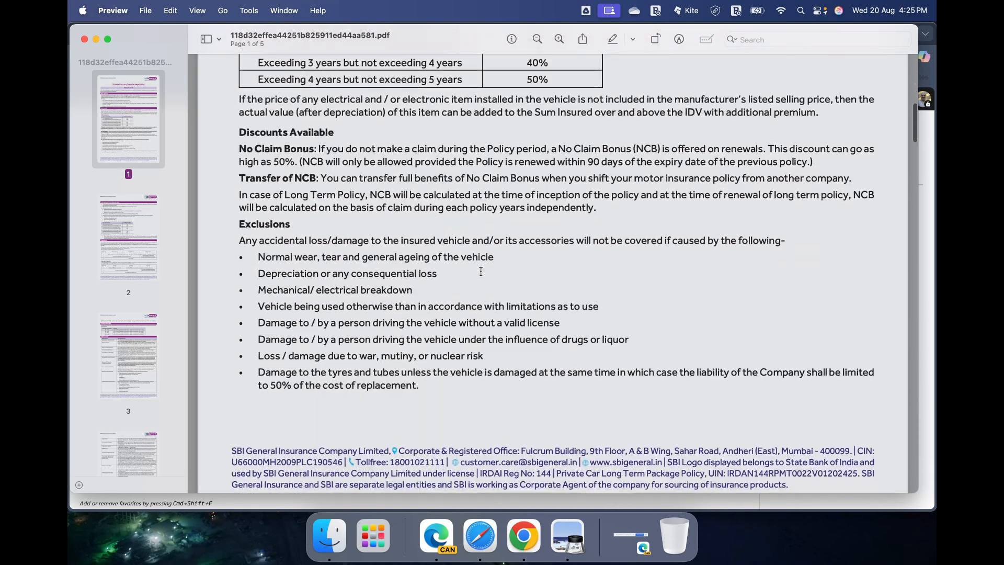
scroll(481, 271, "up", 15)
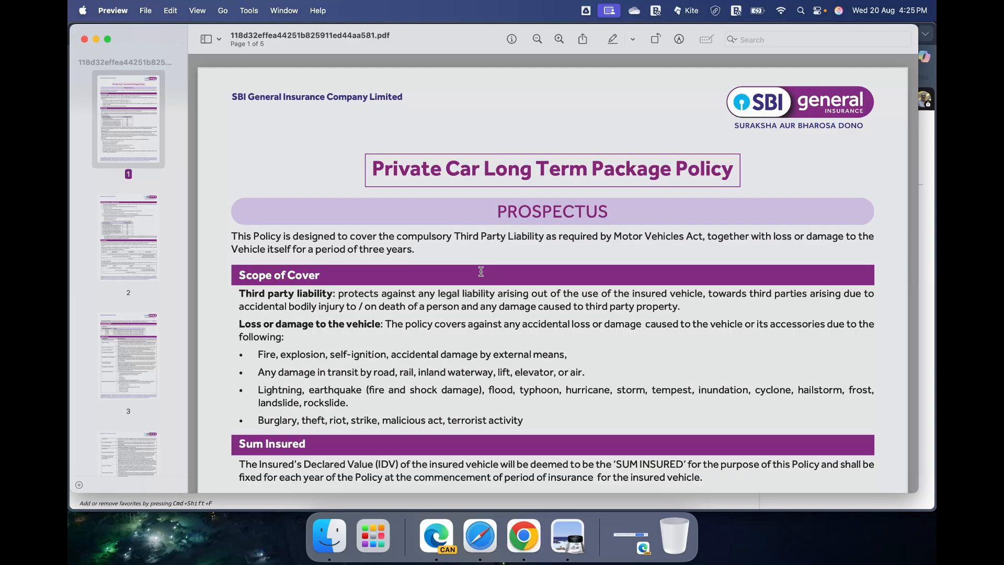
scroll(586, 306, "down", 20)
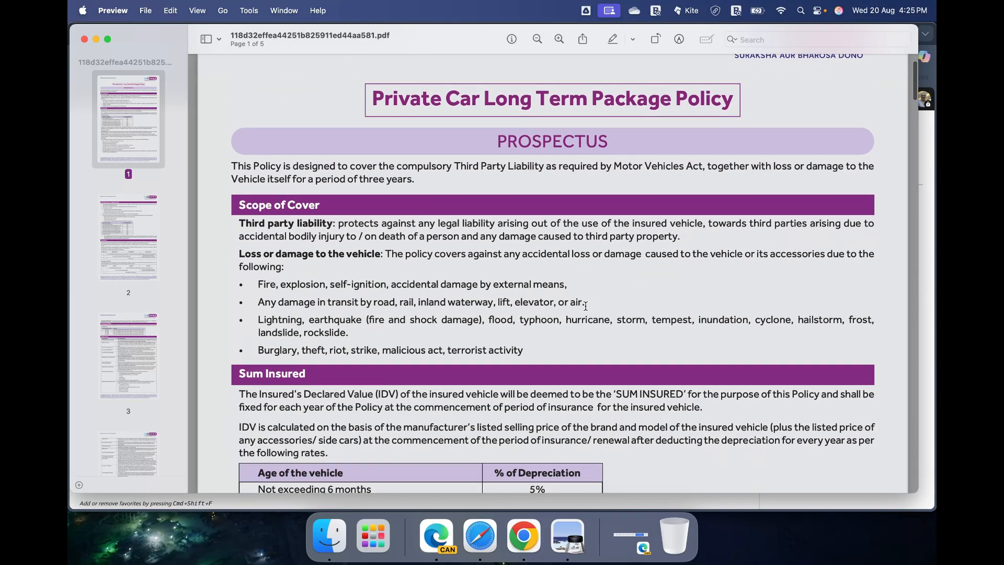
scroll(586, 306, "down", 4)
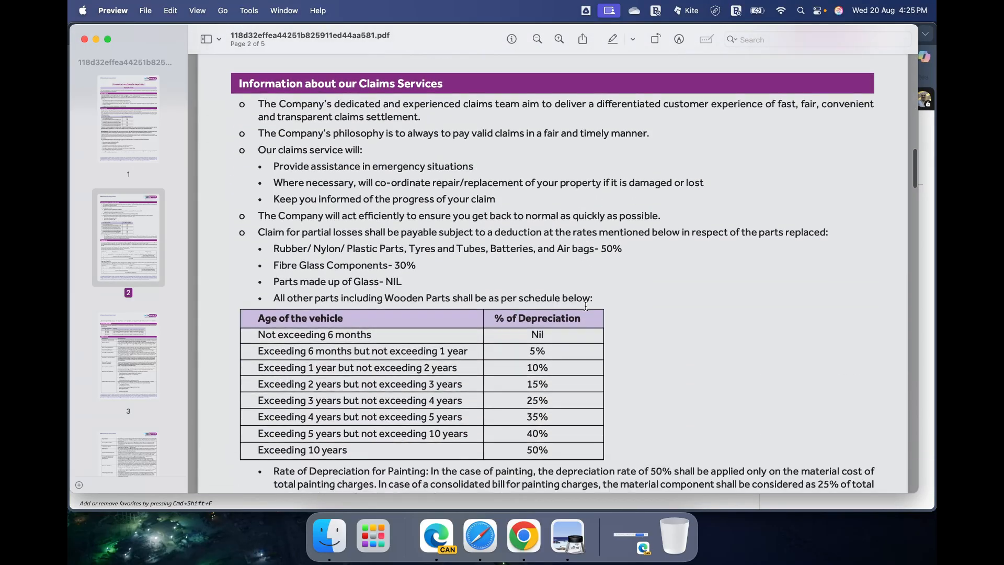
scroll(586, 306, "up", 10)
scroll(586, 306, "down", 20)
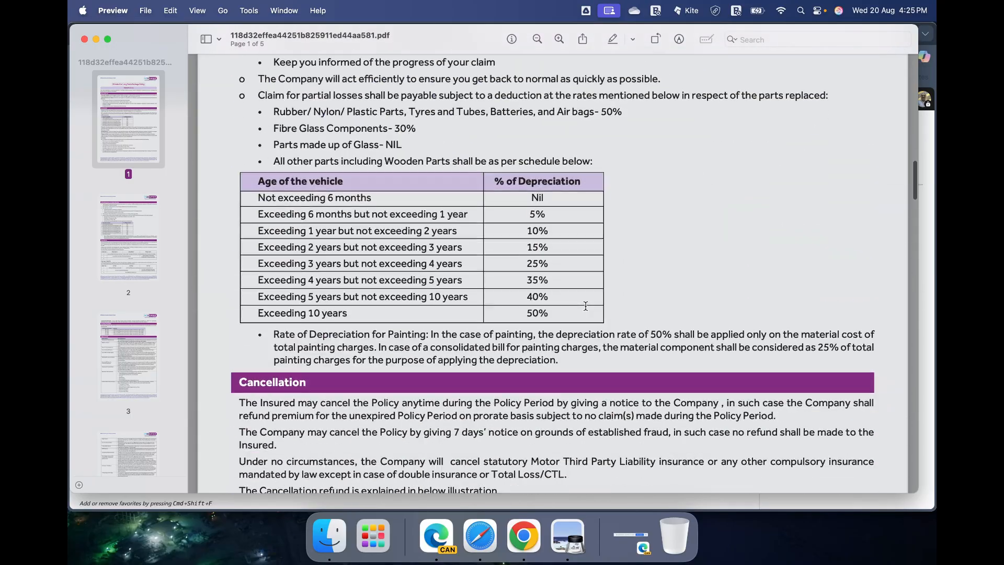
scroll(586, 306, "down", 10)
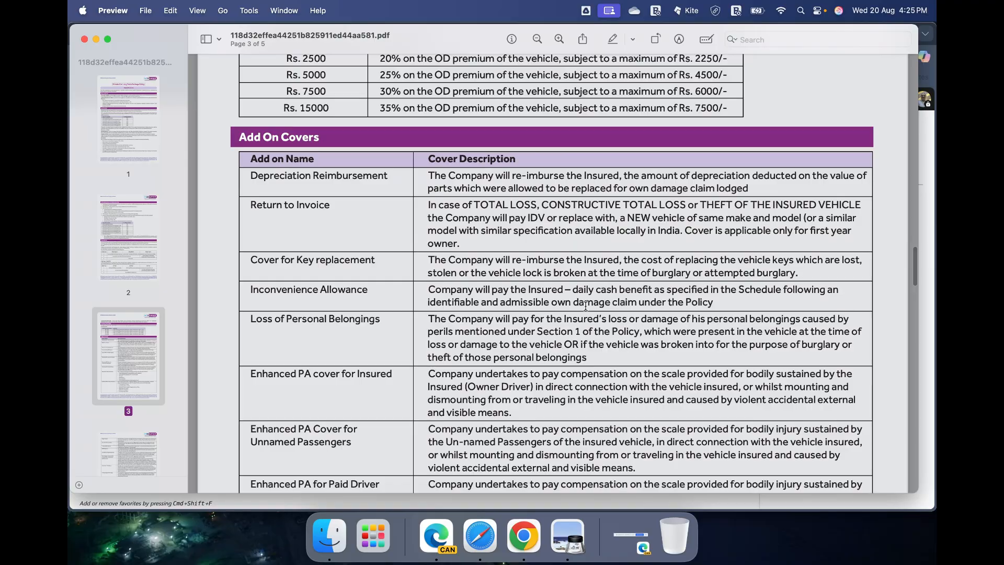
scroll(586, 306, "down", 15)
scroll(585, 306, "down", 1)
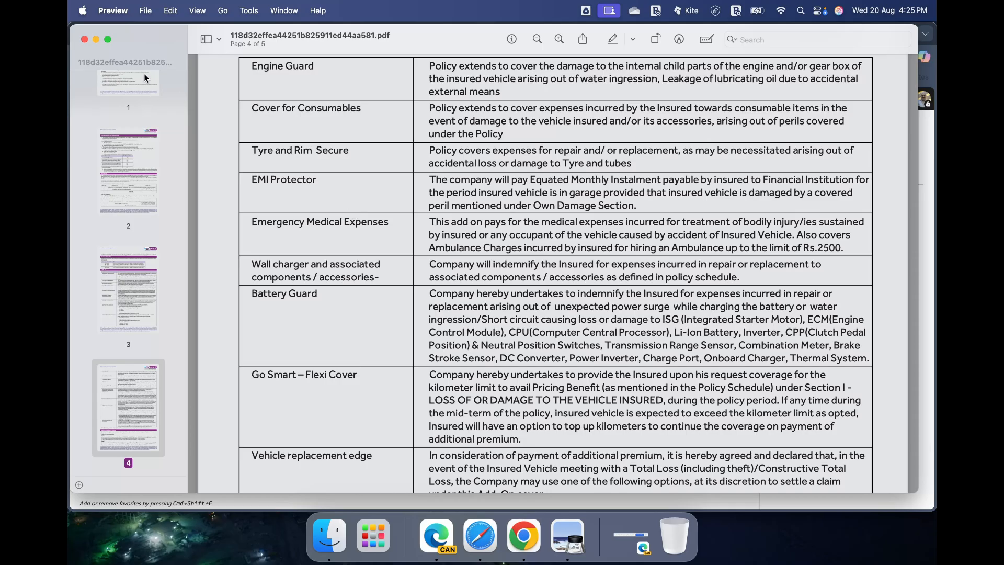
left_click(84, 40)
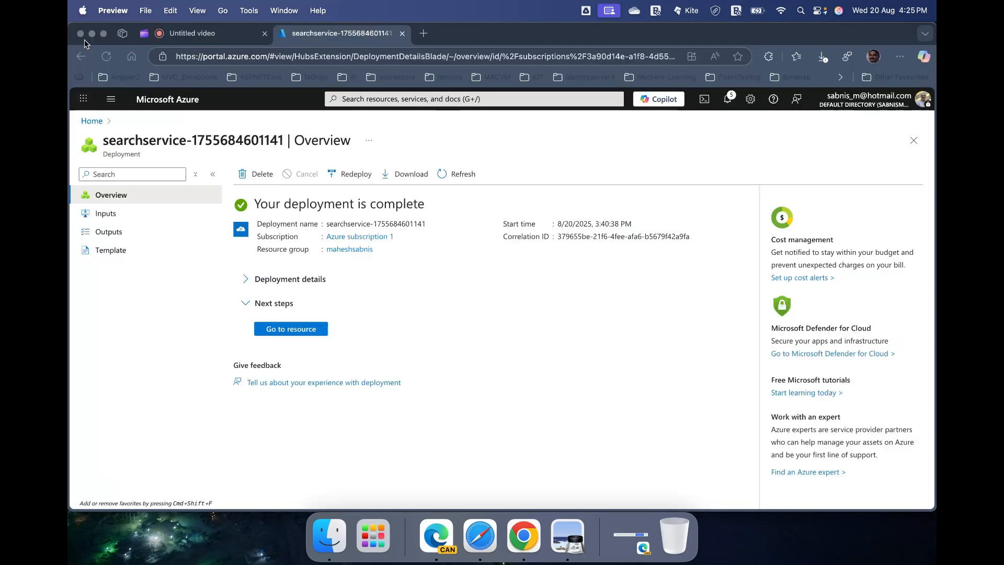
Go to the Azure portal home page, open the recently used resource group and start creating a resource in it.
left_click(93, 122)
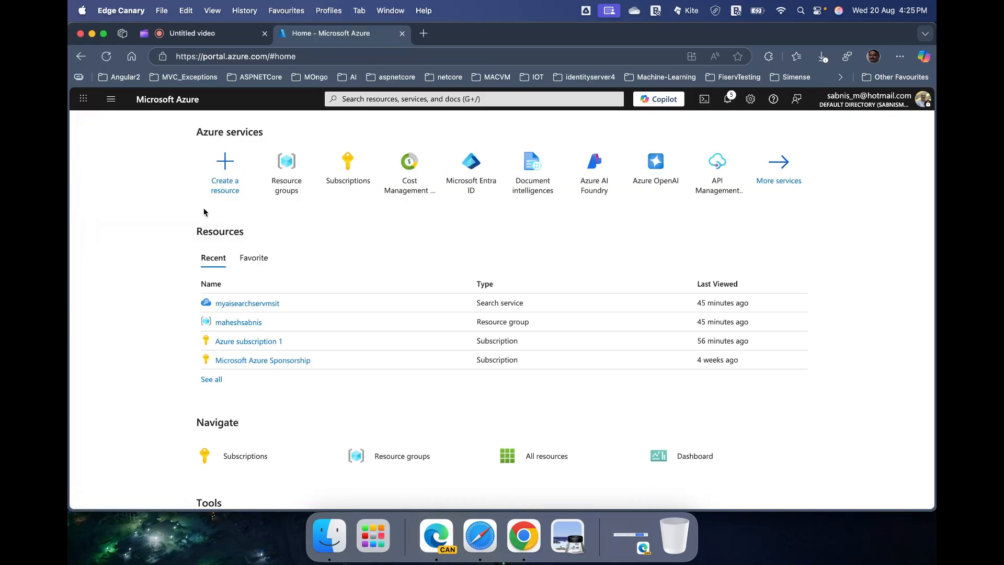
left_click(246, 323)
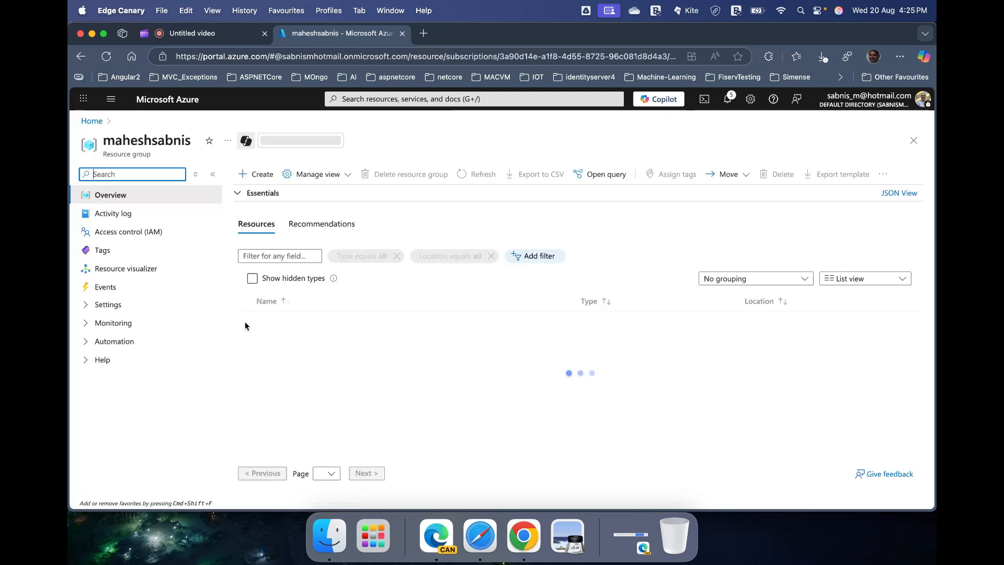
left_click(255, 175)
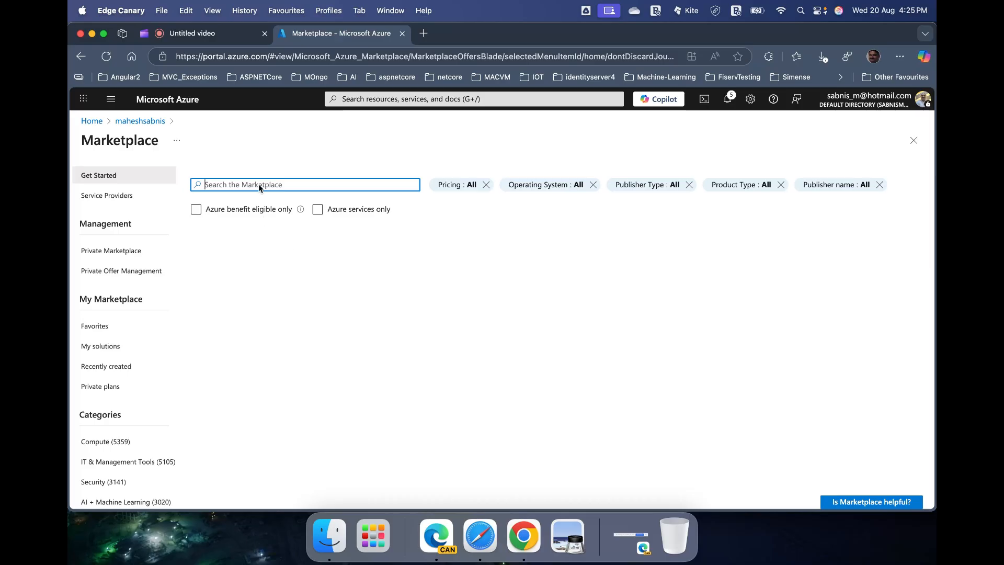
Search the Marketplace for "azure storage account" and start creating Microsoft's Storage account service.
type("A")
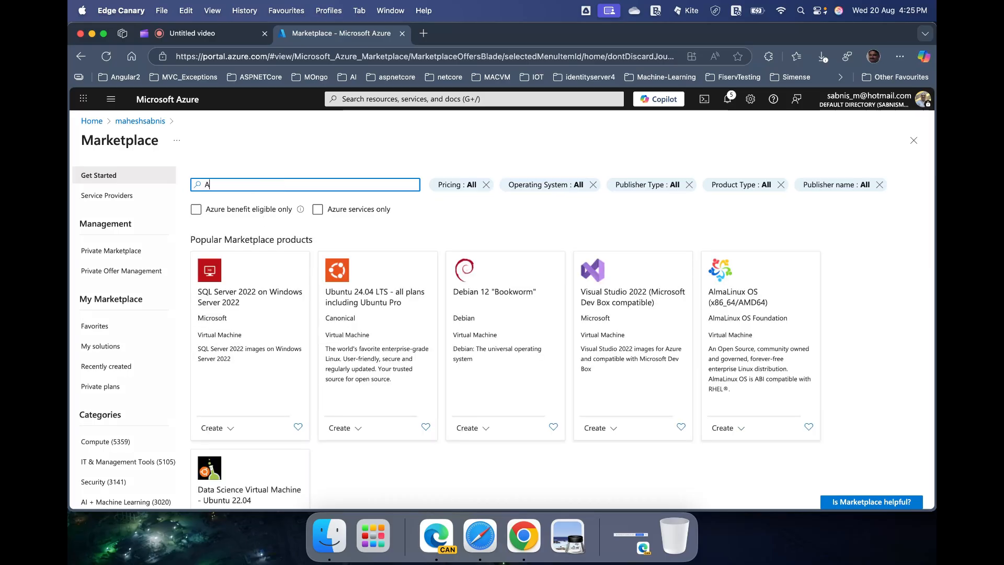
type("zure Storage")
left_click(273, 203)
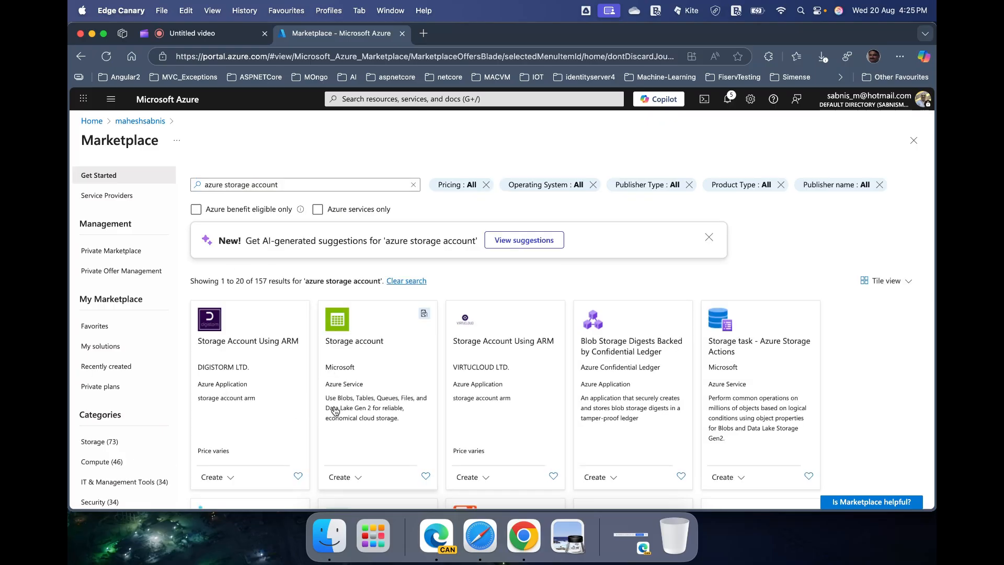
left_click(359, 478)
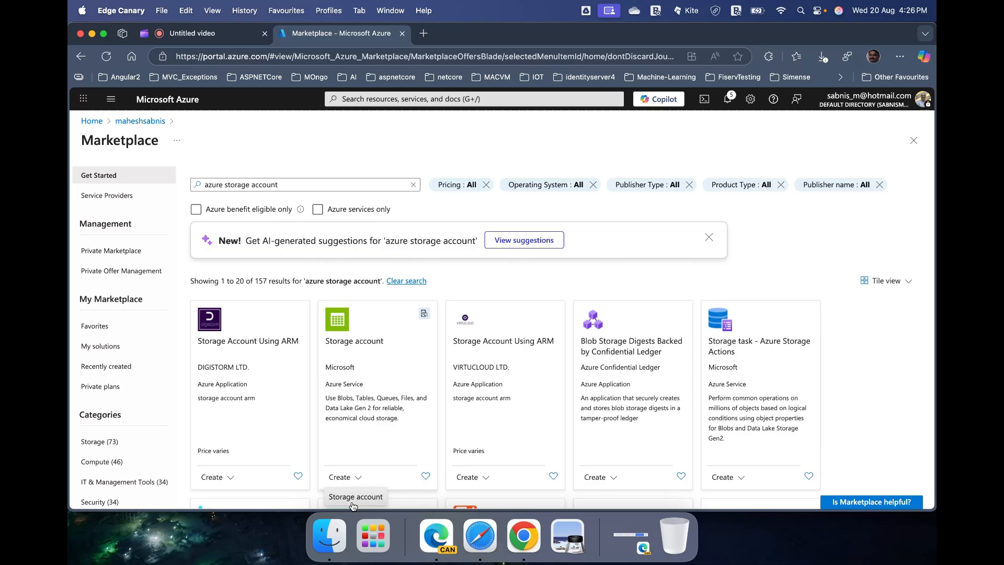
left_click(355, 498)
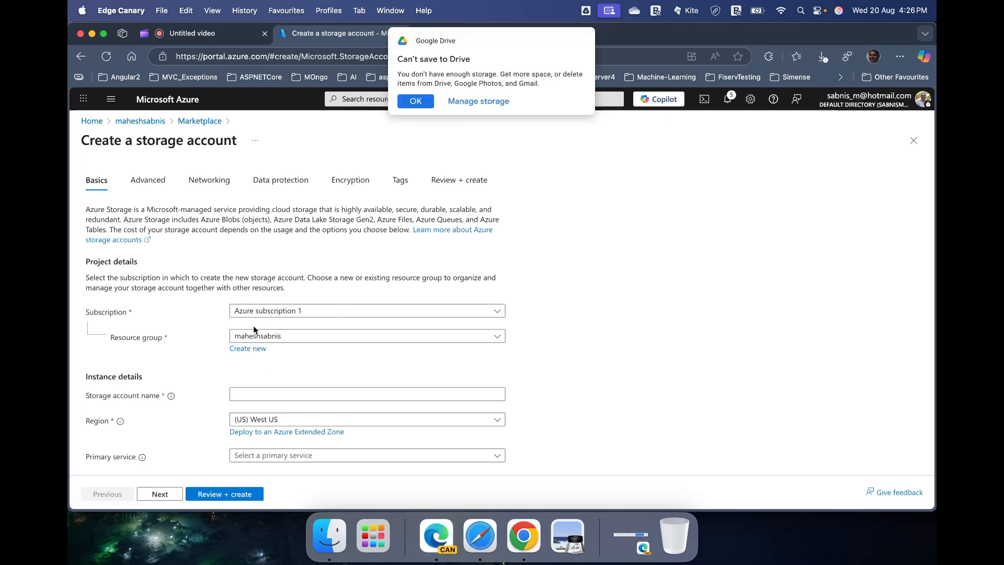
Dismiss the Google Drive notification, check the storage account naming rules and enter documentstorageaccount as the storage account name.
left_click(416, 101)
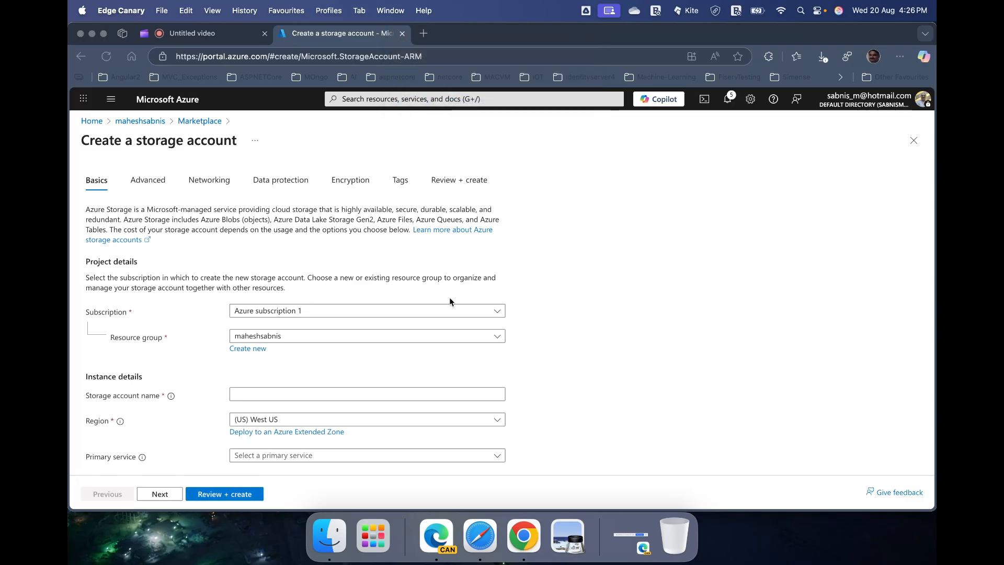
scroll(450, 298, "down", 3)
left_click(346, 317)
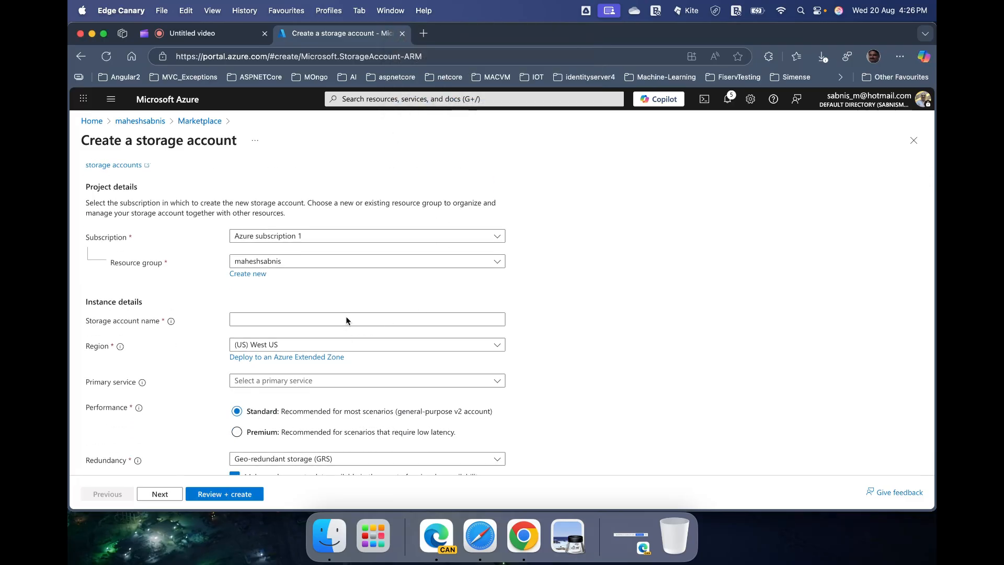
mouse_move(171, 322)
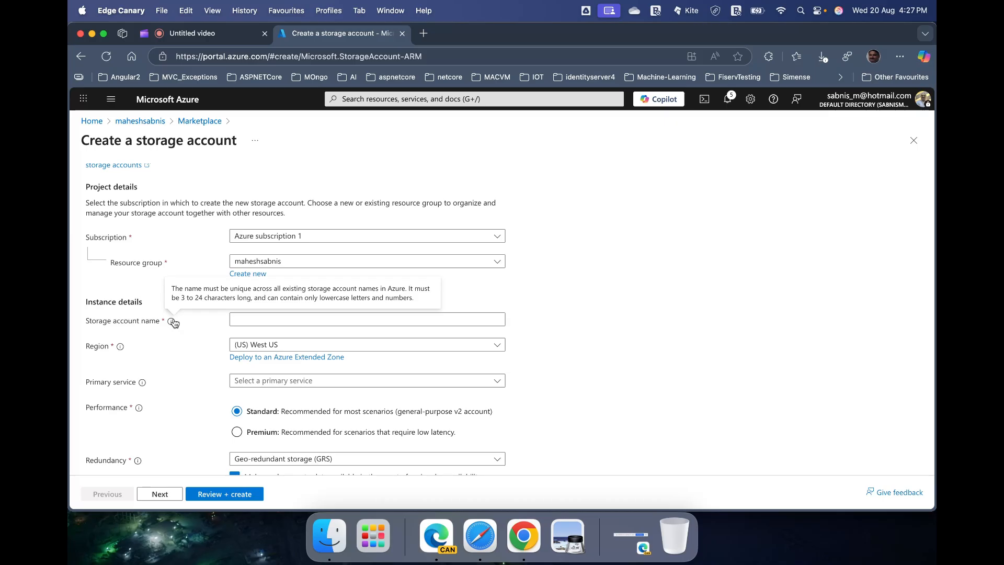
left_click(258, 320)
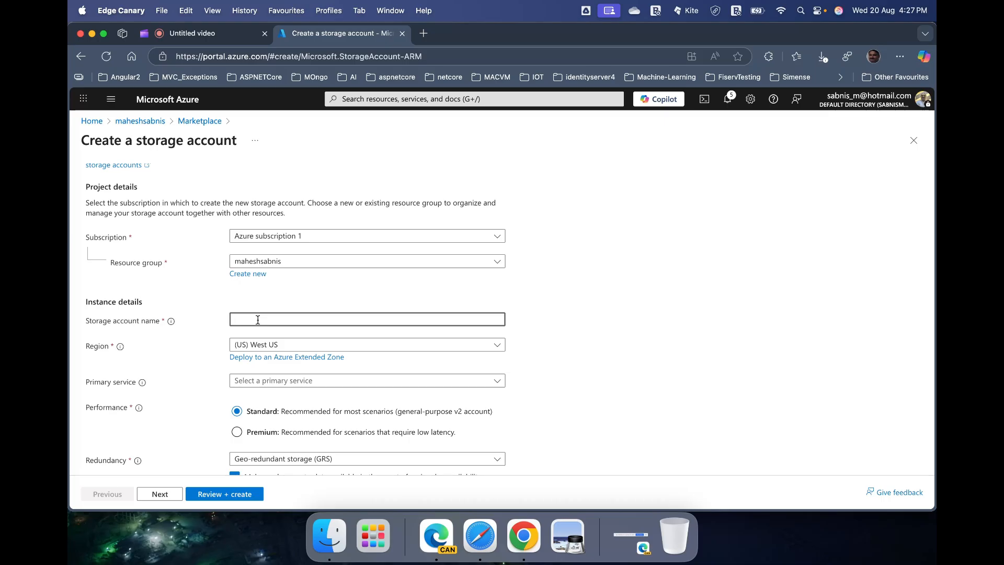
type("documents")
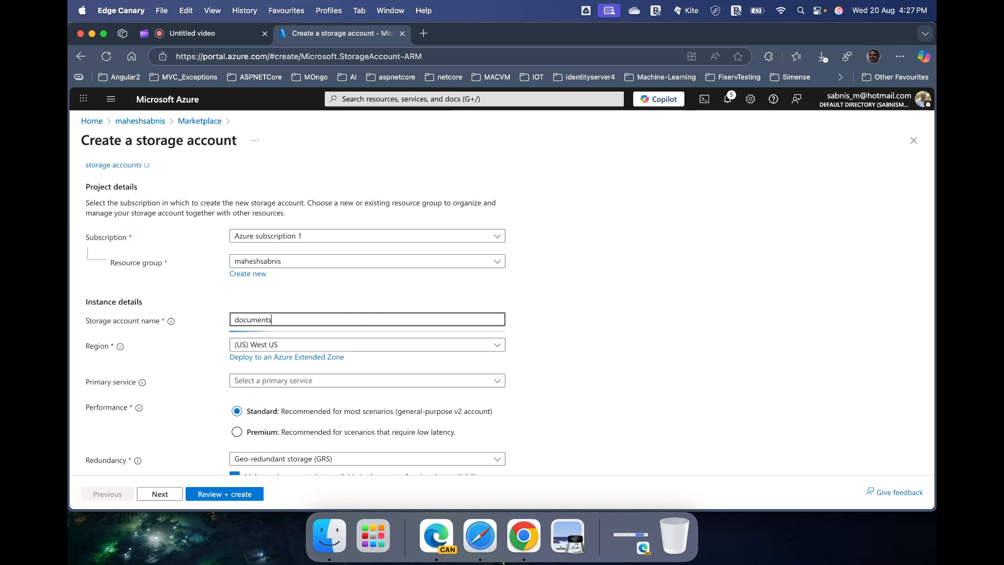
type("storagea")
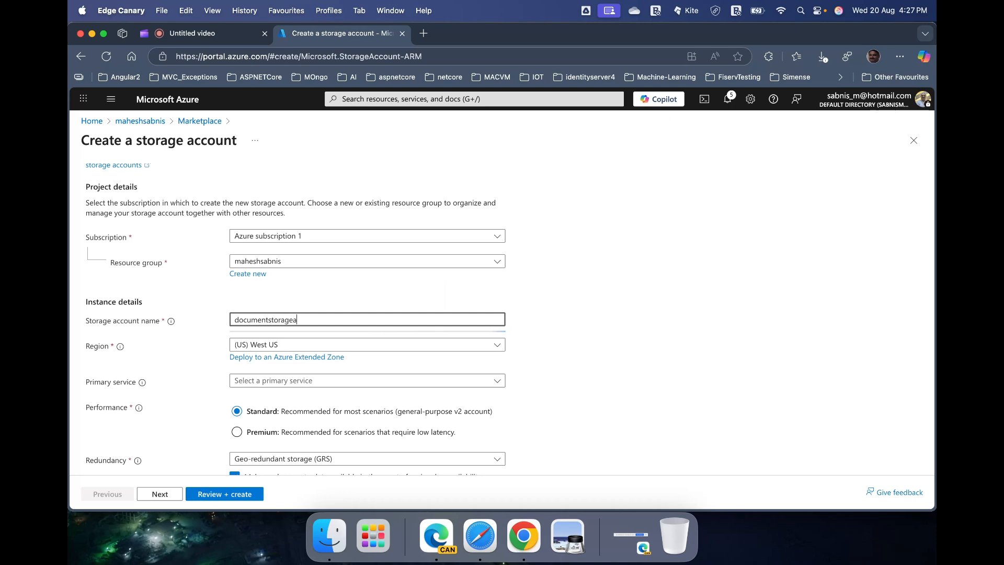
type("ccount")
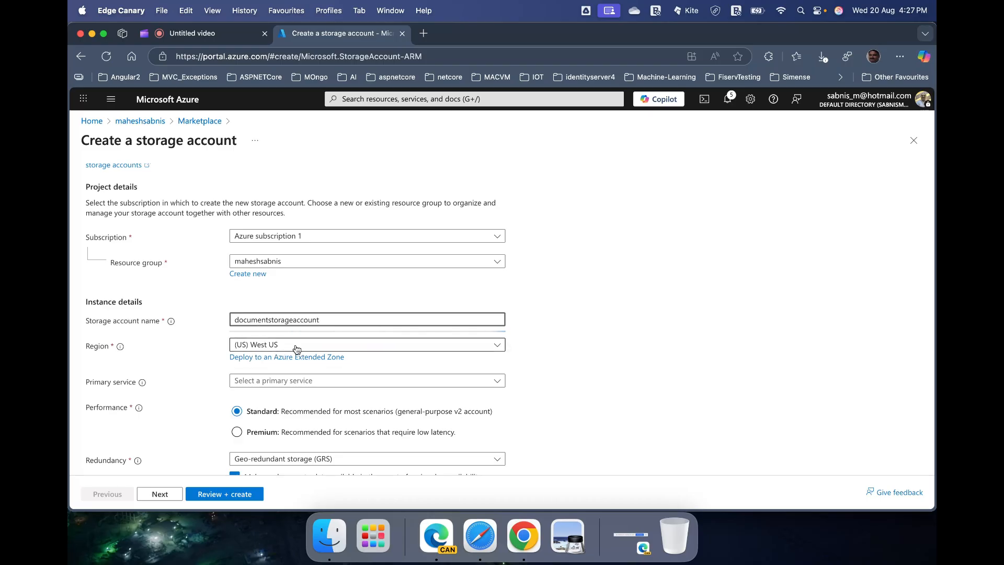
Set the primary service to Azure Blob Storage or Azure Data Lake Storage Gen 2, with Standard performance.
scroll(362, 391, "down", 1)
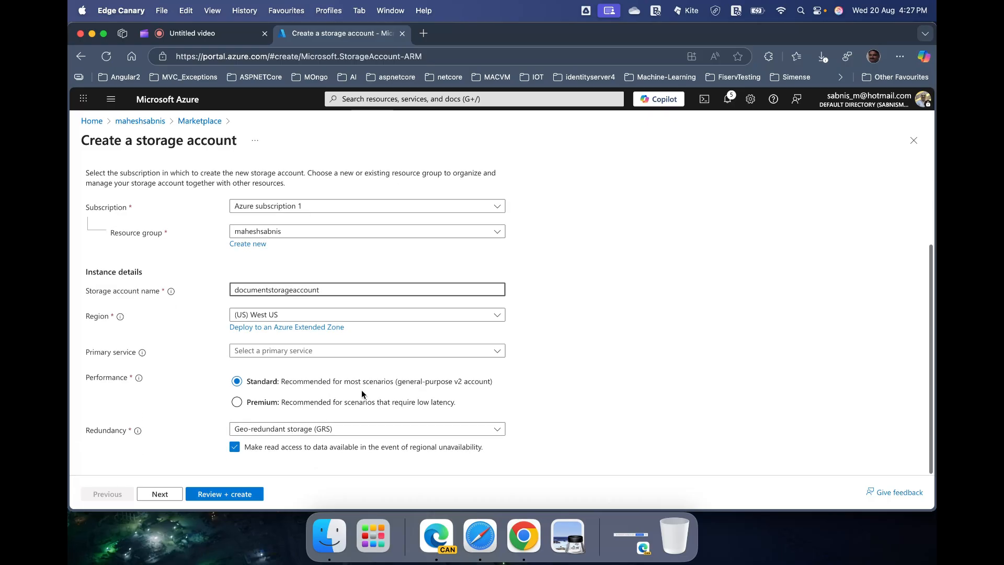
left_click(271, 351)
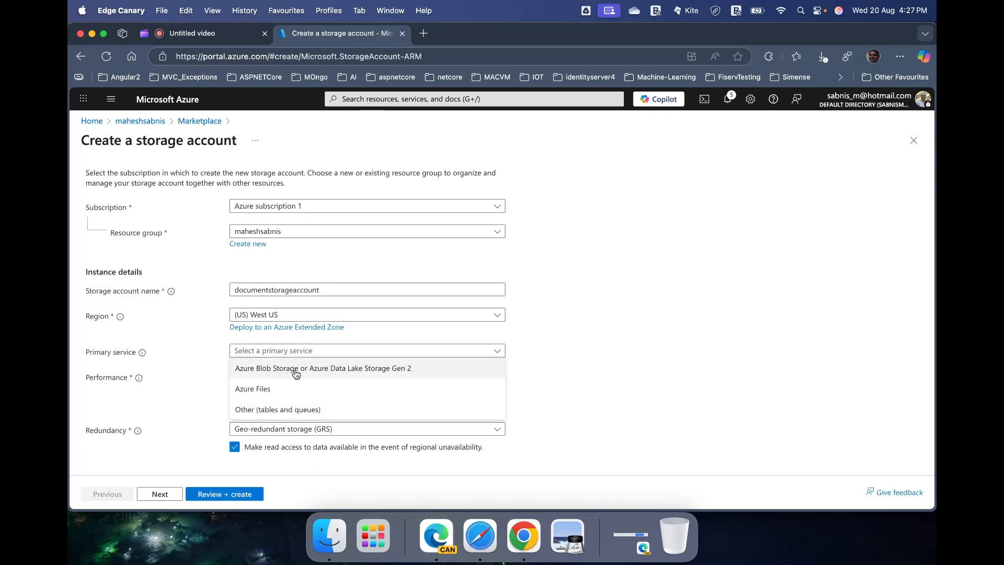
left_click(317, 369)
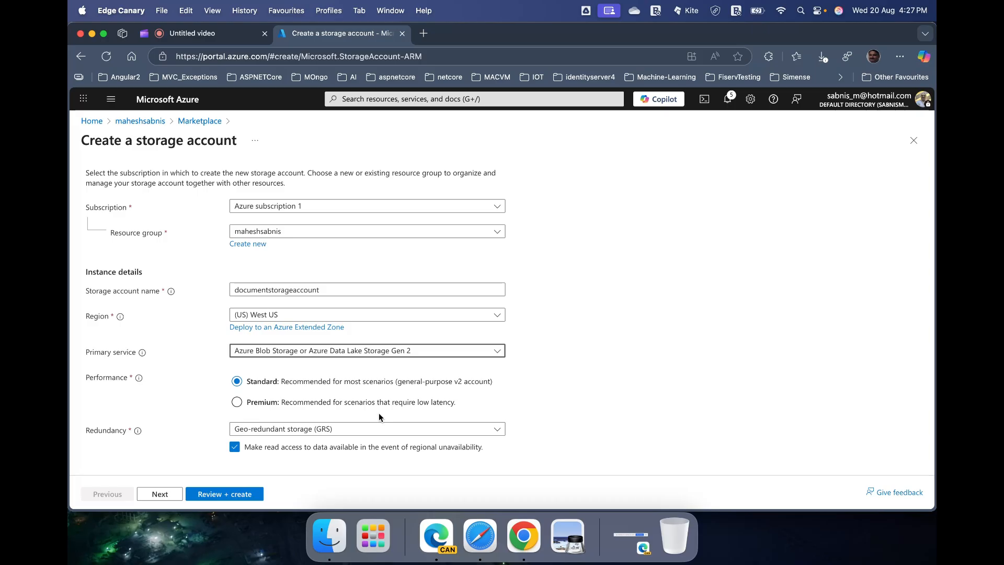
left_click(299, 403)
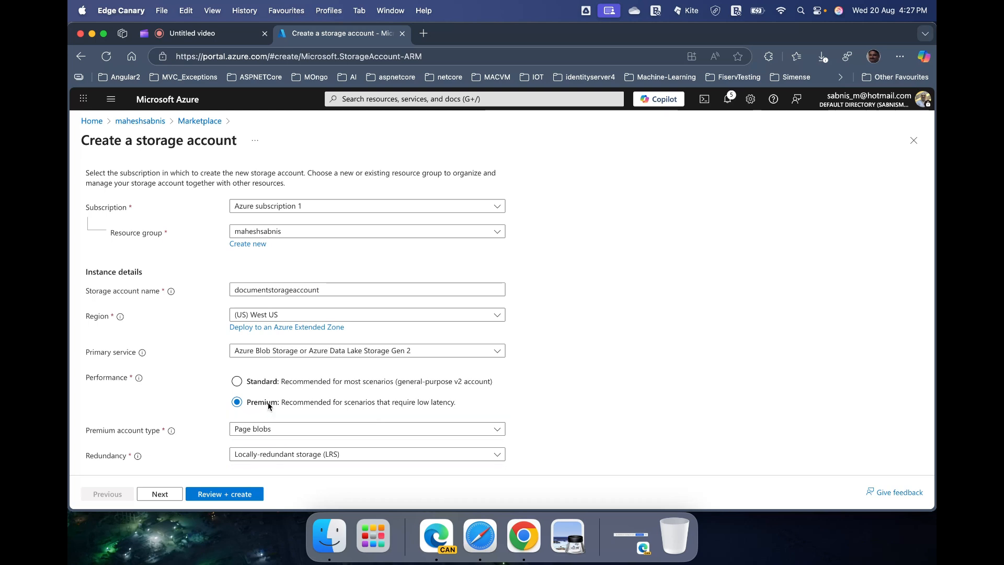
left_click(266, 383)
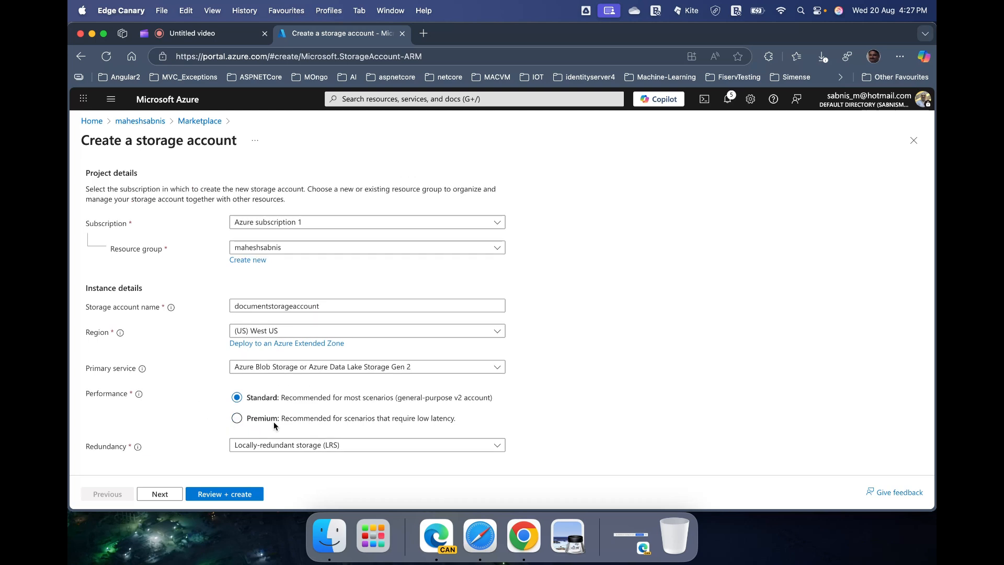
Choose Locally-redundant storage (LRS) as the redundancy, checking the redundancy explanation and the available options.
left_click(272, 449)
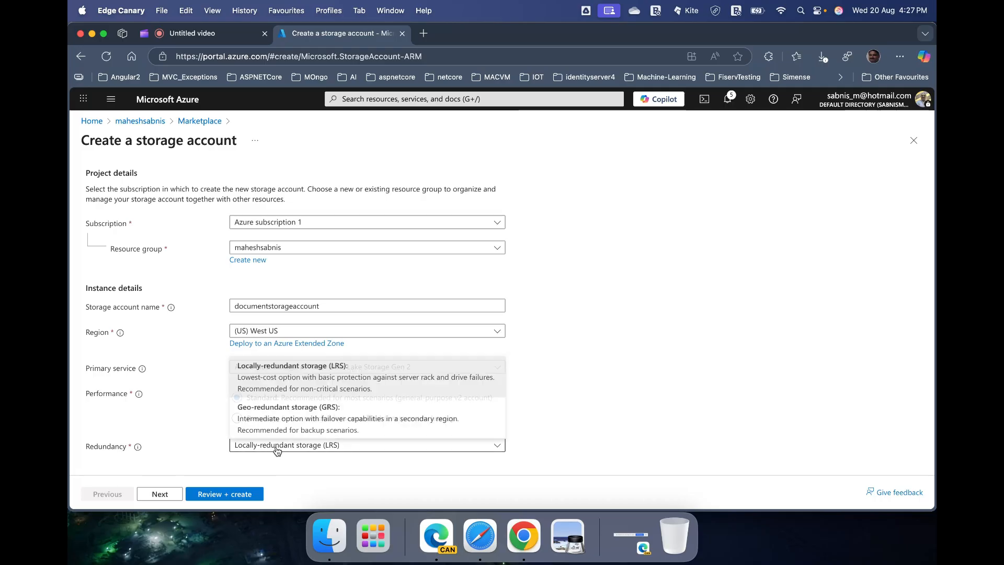
left_click(278, 390)
mouse_move(137, 448)
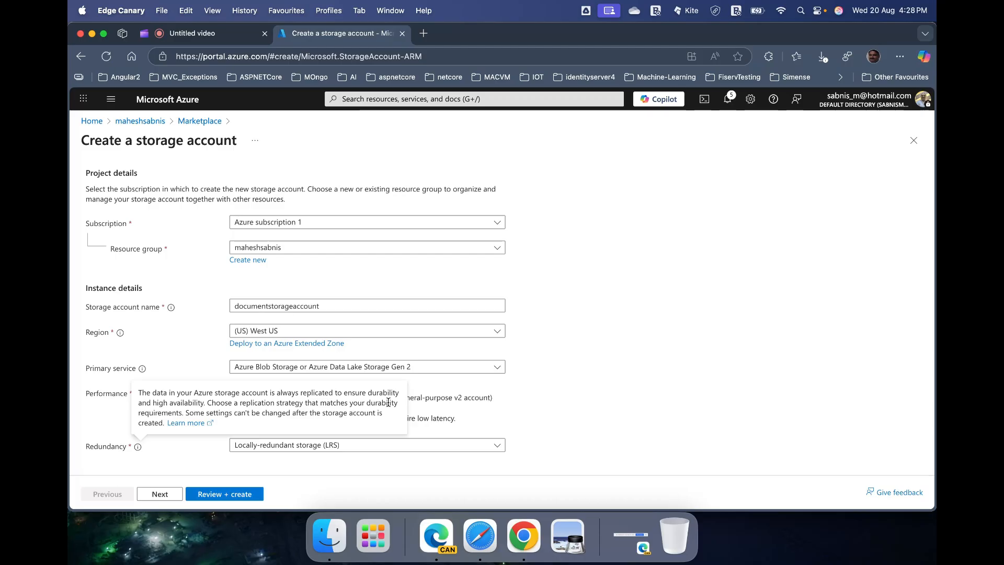
left_click(387, 445)
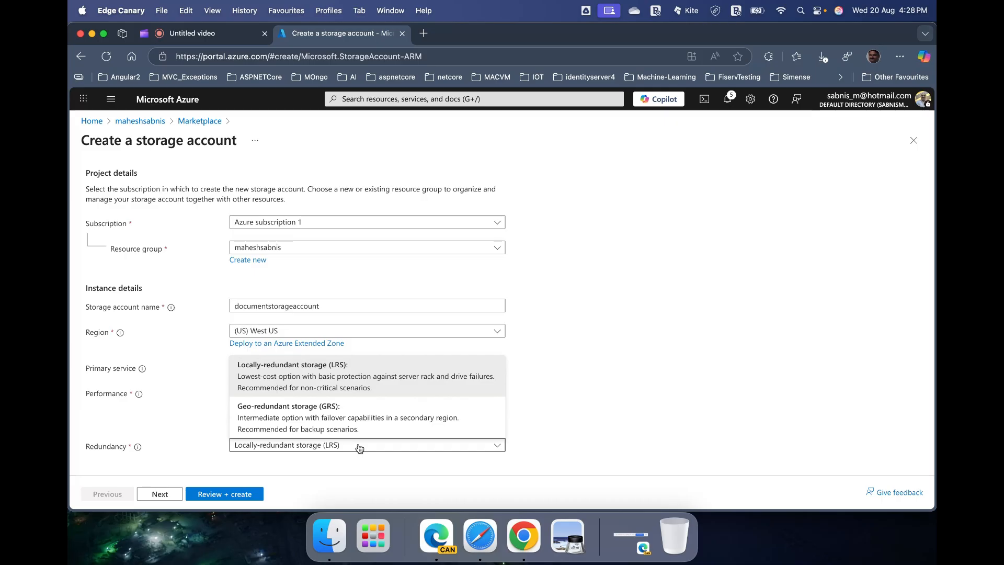
left_click(360, 447)
left_click(359, 447)
Continue to the advanced settings and examine the security, hierarchical namespace, access protocol and blob storage options.
left_click(165, 495)
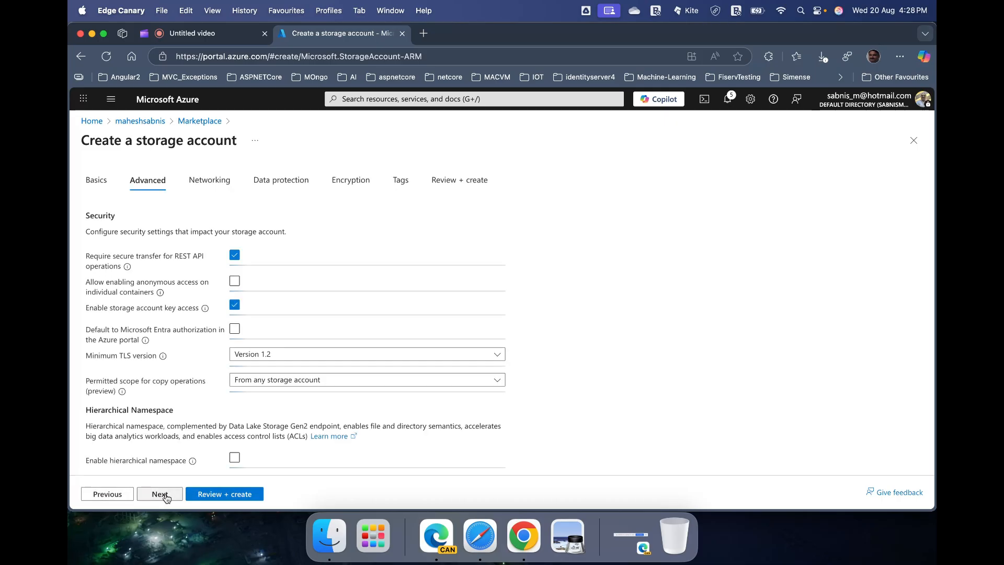
scroll(343, 239, "down", 3)
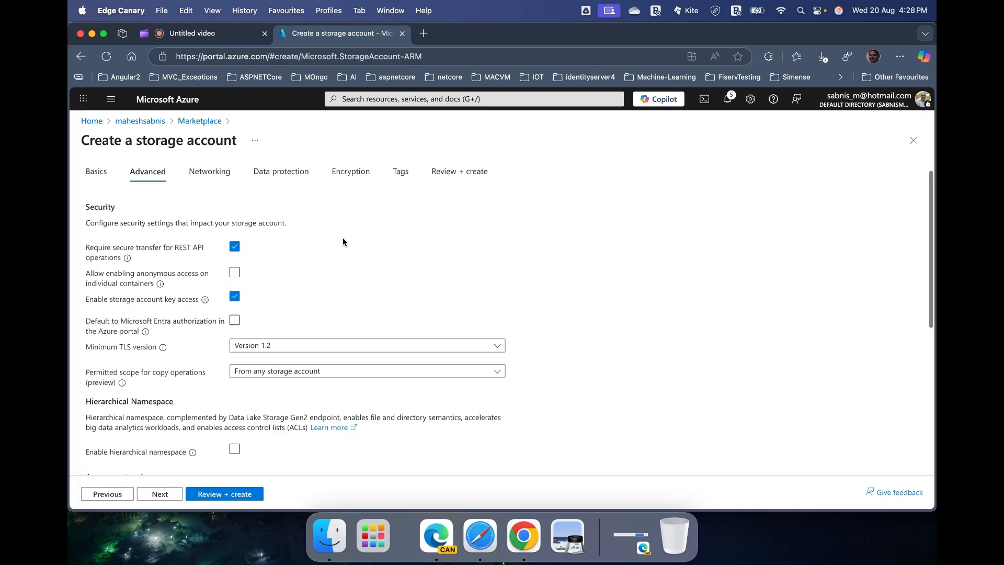
scroll(343, 239, "up", 3)
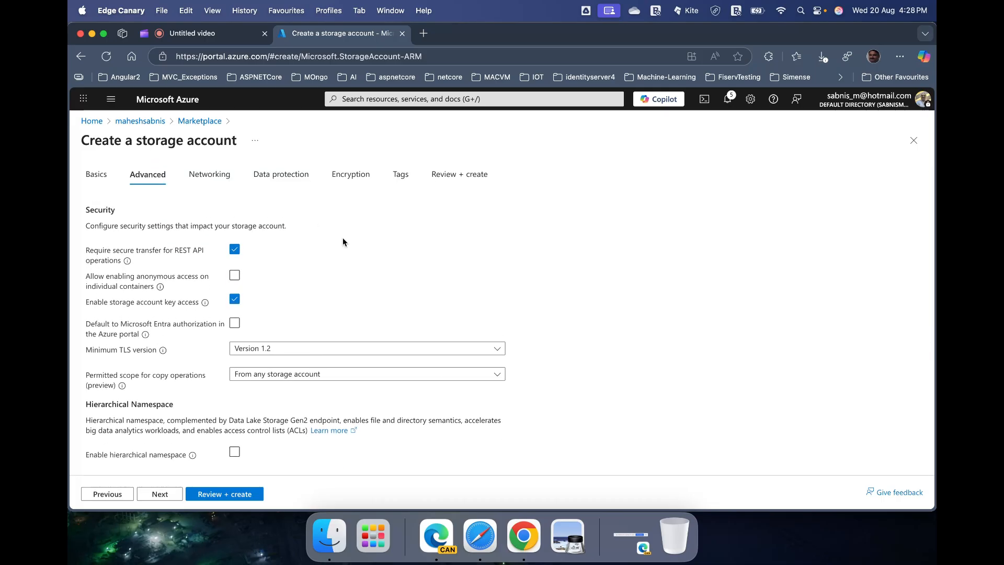
scroll(344, 239, "down", 1)
scroll(343, 242, "down", 1)
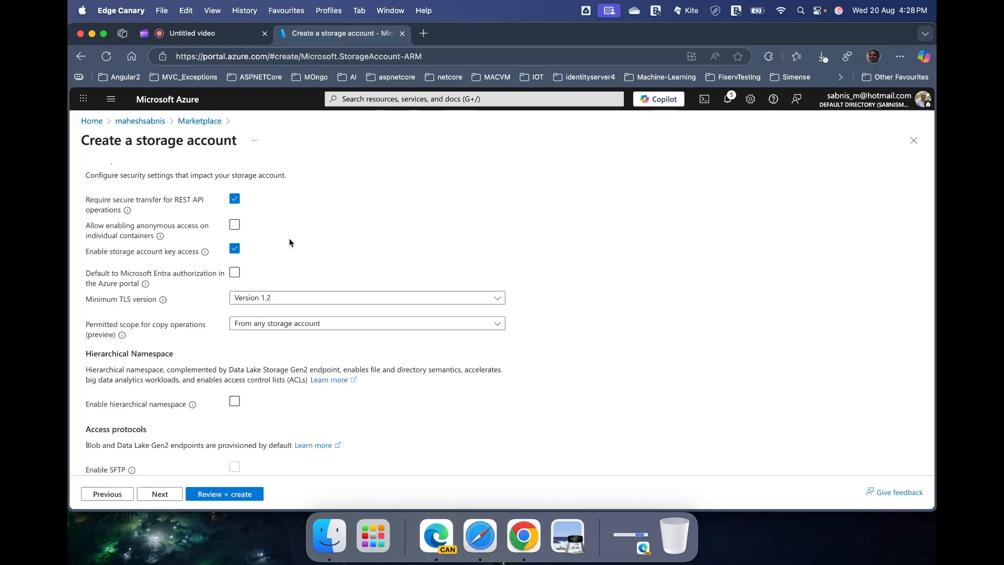
scroll(289, 242, "down", 4)
scroll(290, 243, "up", 4)
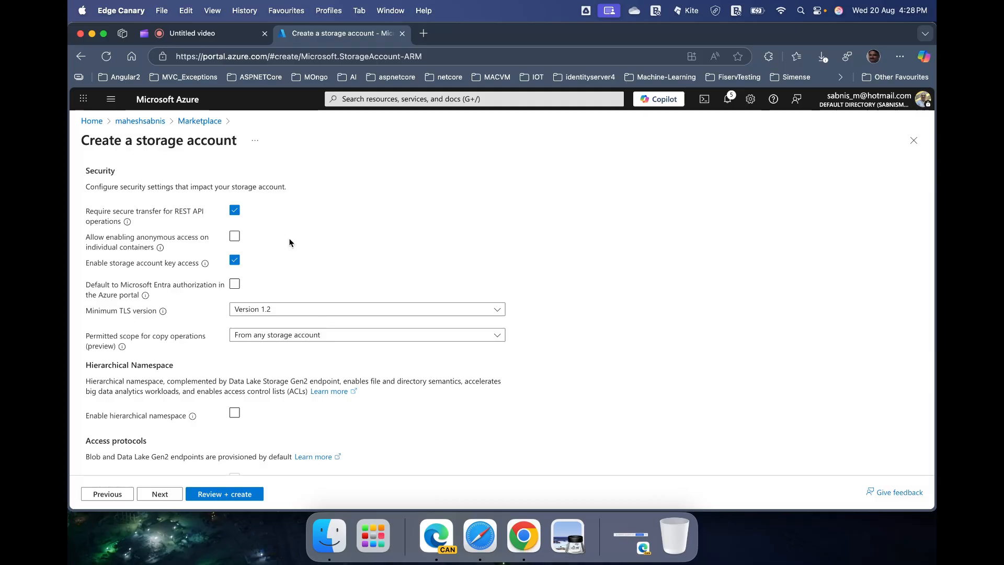
scroll(290, 243, "down", 3)
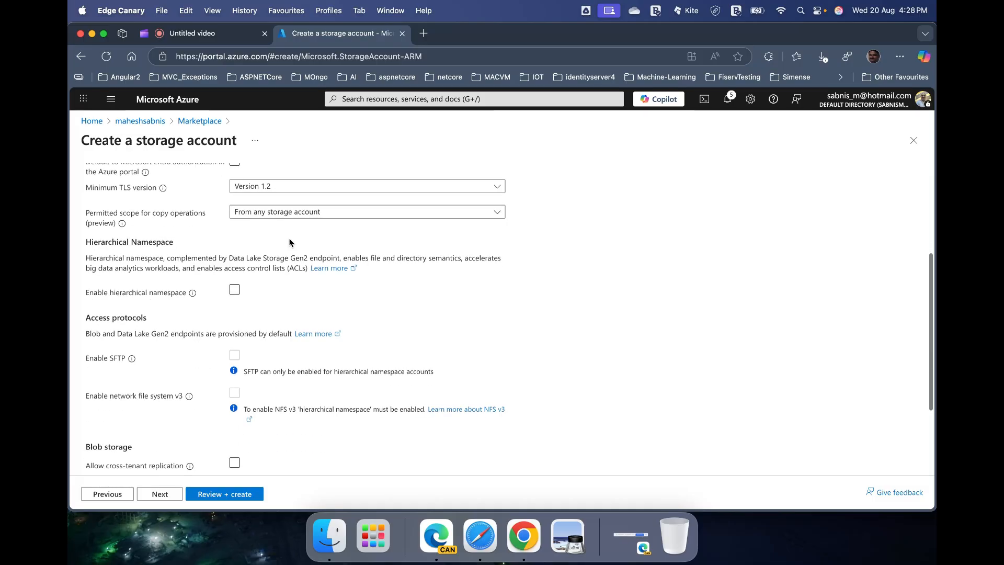
Continue to the networking settings and examine the public network access, private endpoint and network routing options.
left_click(159, 495)
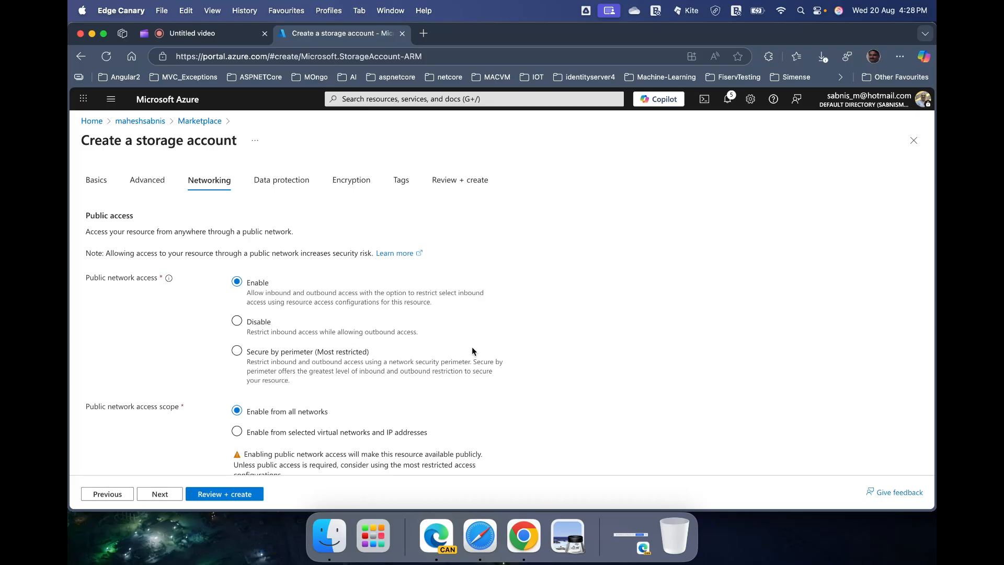
scroll(472, 351, "down", 5)
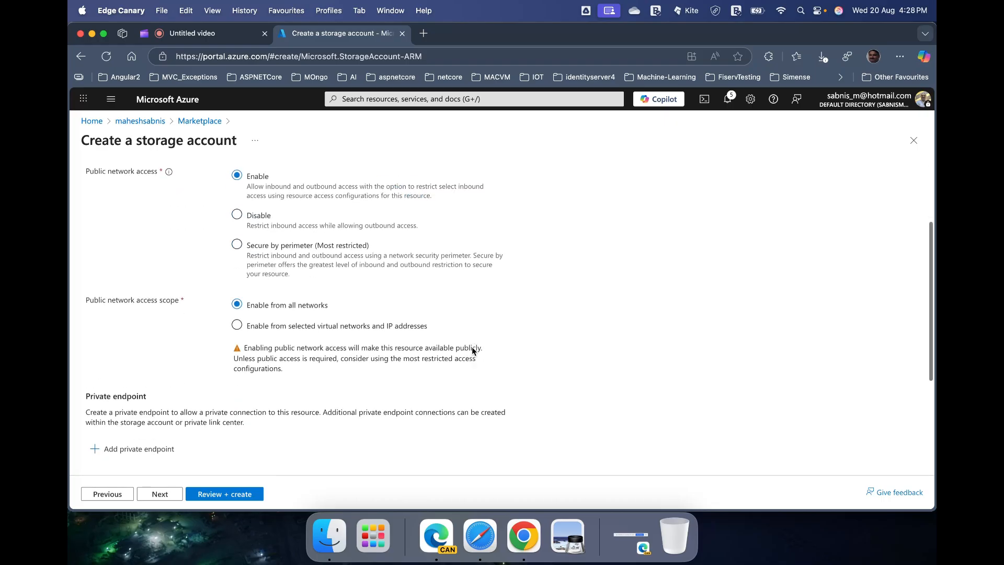
scroll(472, 351, "down", 3)
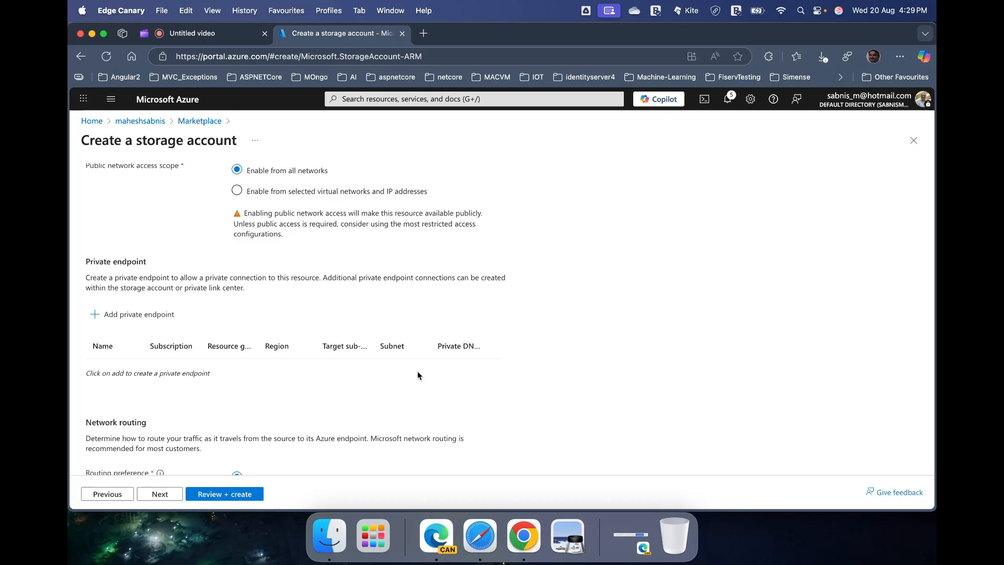
scroll(308, 386, "up", 1)
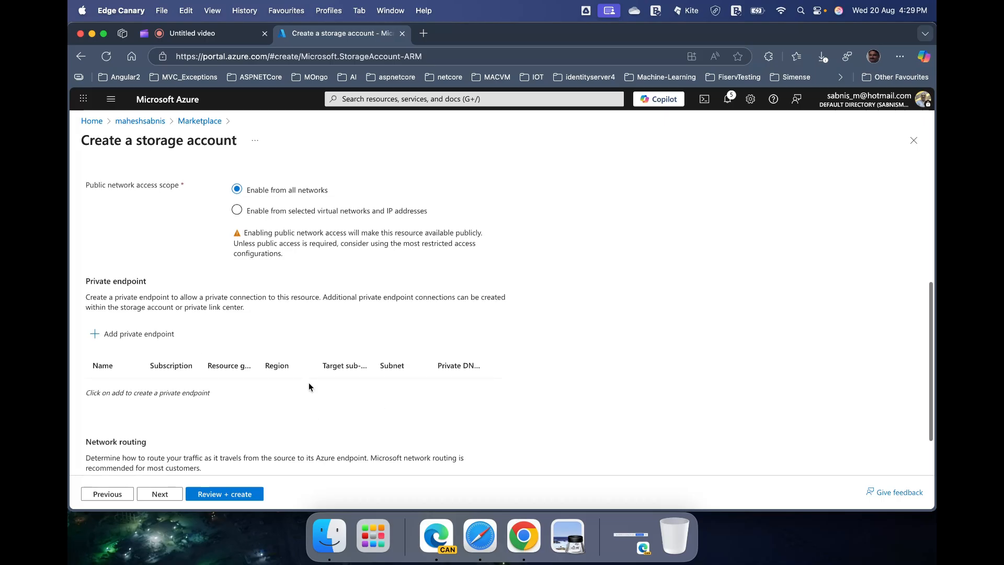
Examine the data protection settings and proceed through encryption and tags to the final review, keeping the defaults.
left_click(174, 496)
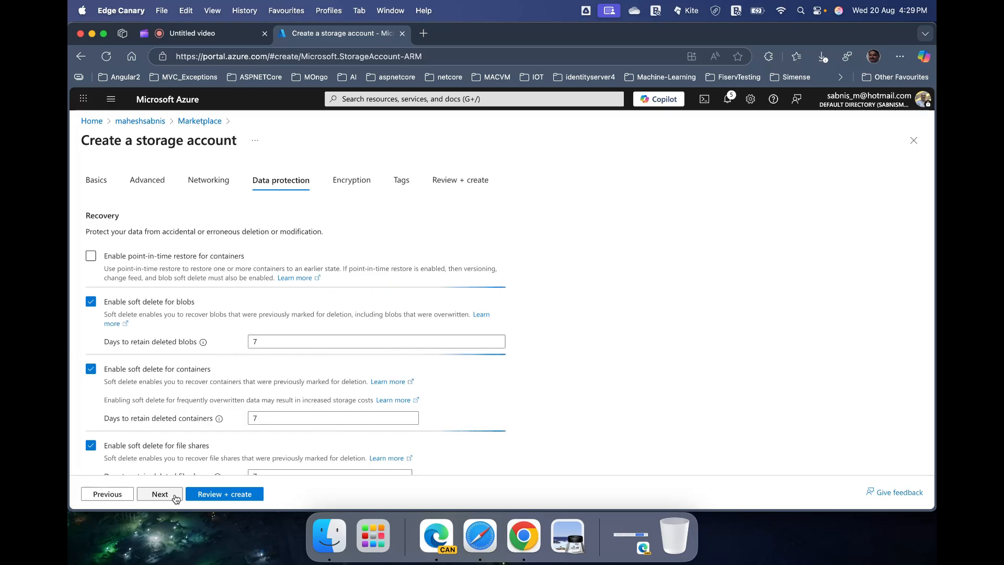
scroll(175, 345, "down", 3)
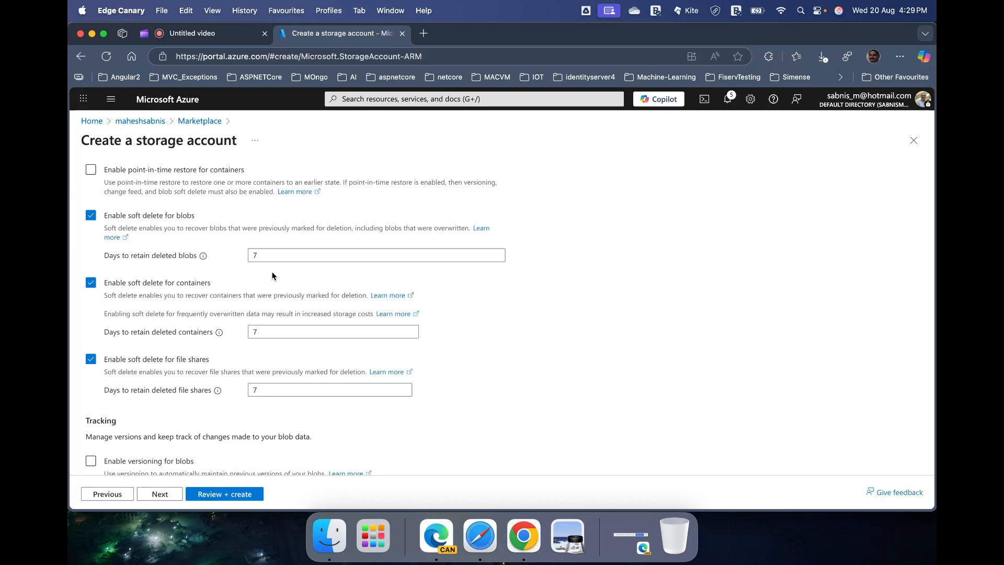
left_click(160, 495)
left_click(161, 495)
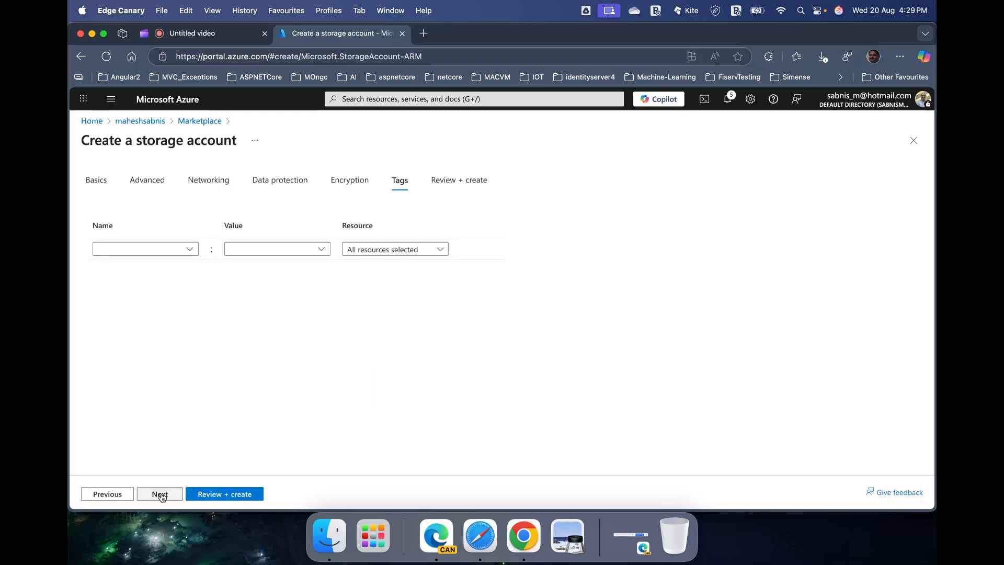
left_click(160, 495)
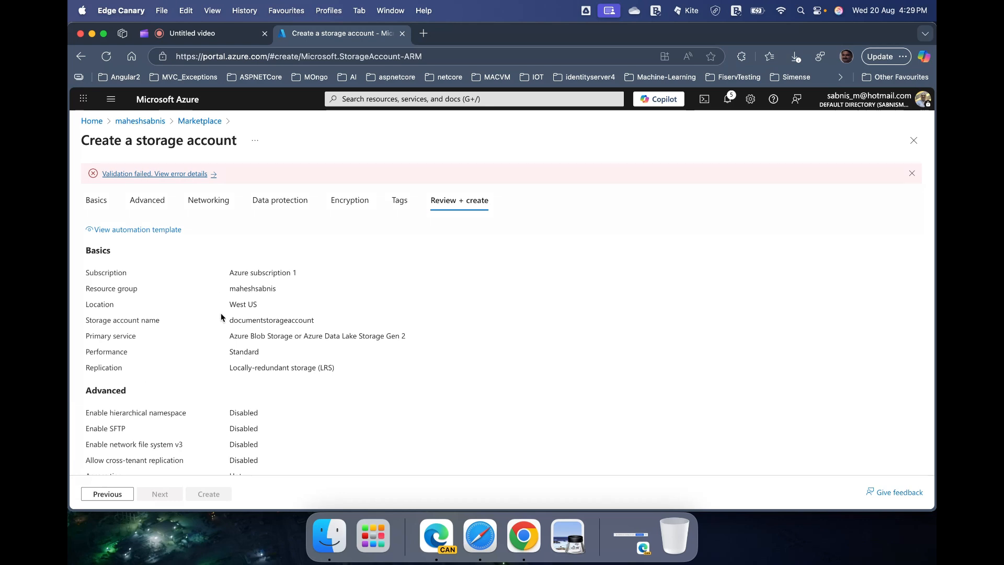
Read the validation error details and return to the basic settings of the storage account.
left_click(201, 175)
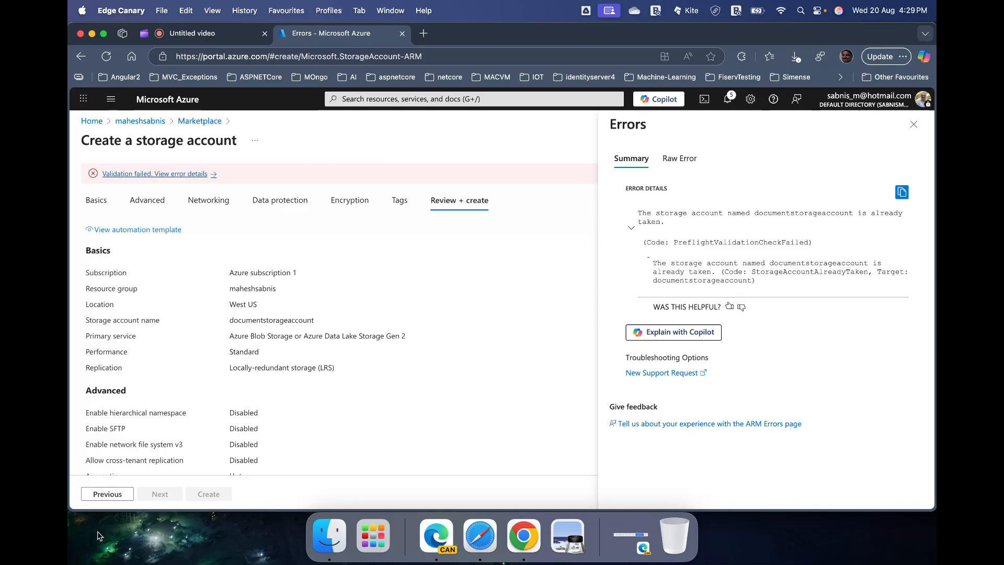
left_click(109, 495)
left_click(109, 494)
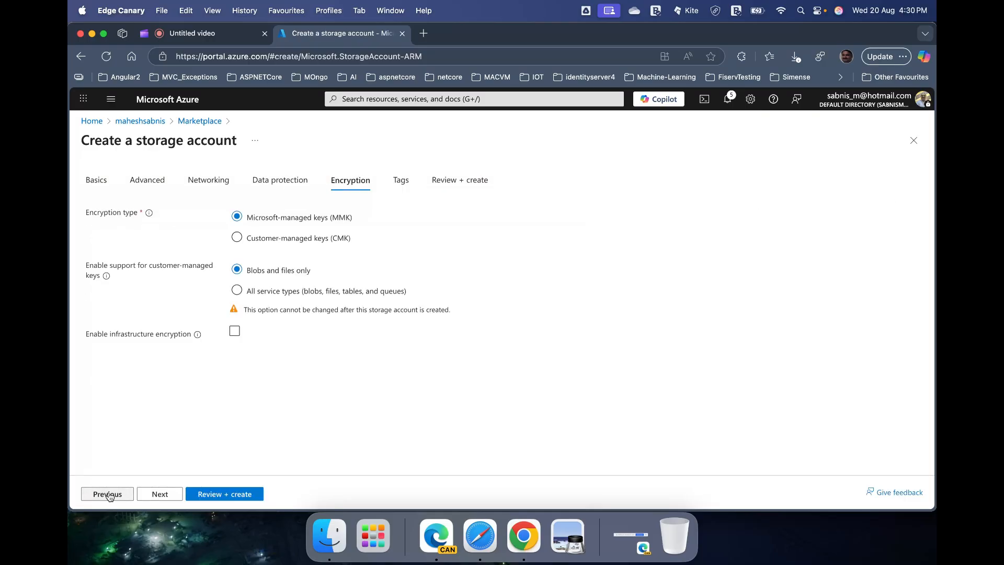
left_click(109, 495)
left_click(109, 494)
left_click(109, 494)
left_click(109, 495)
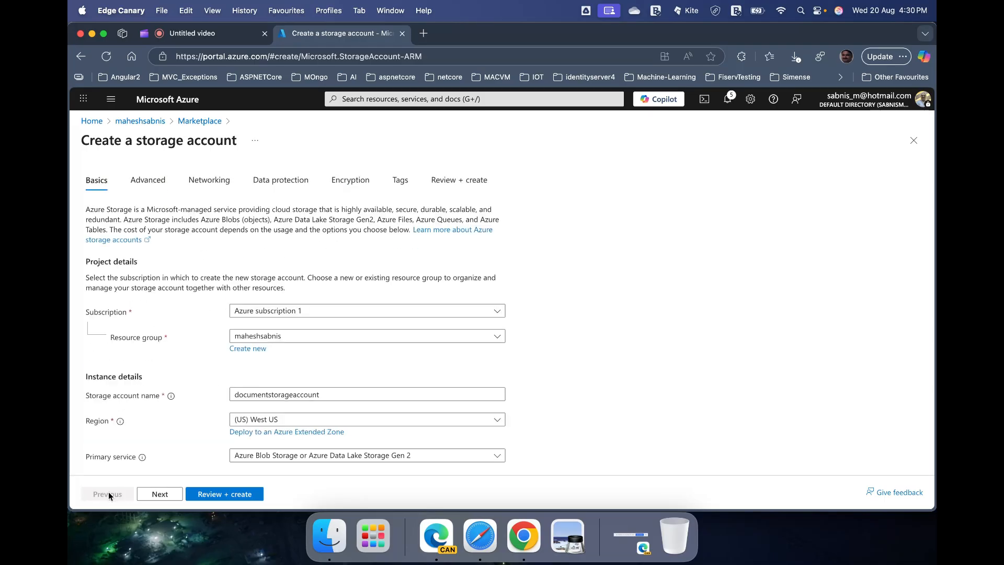
Append msit to the storage account name and try to continue to the next settings.
left_click(339, 394)
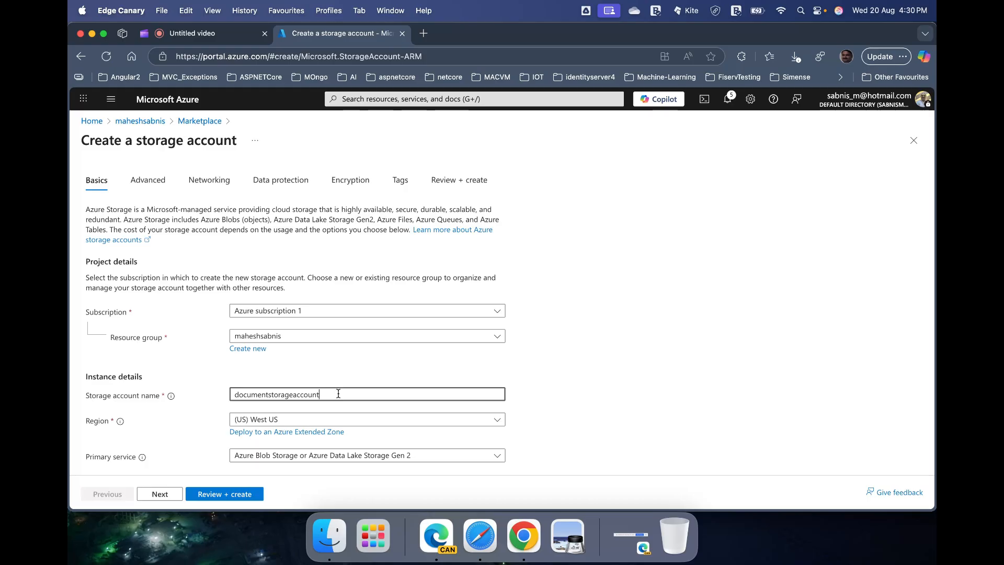
type("msit")
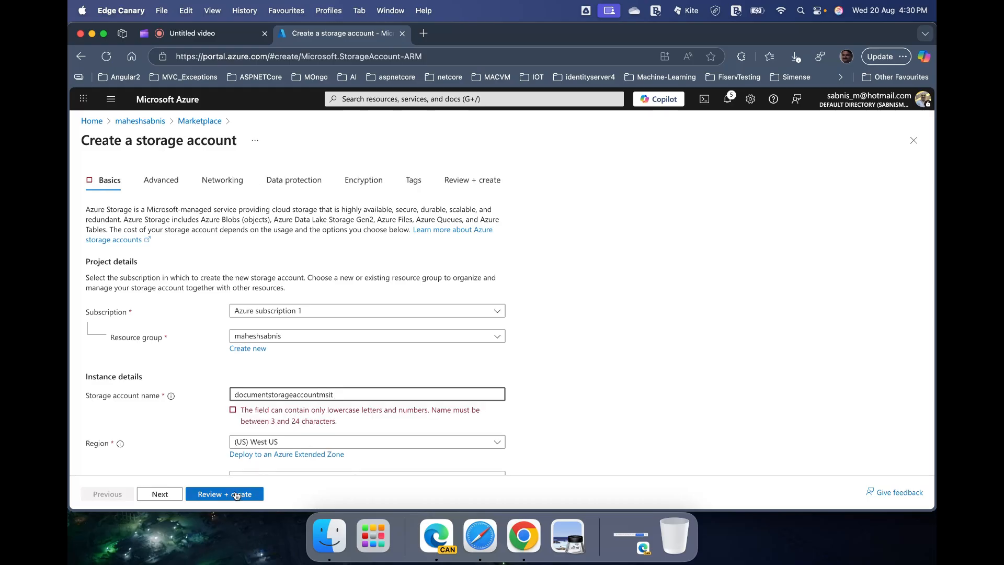
left_click(160, 494)
left_click(118, 497)
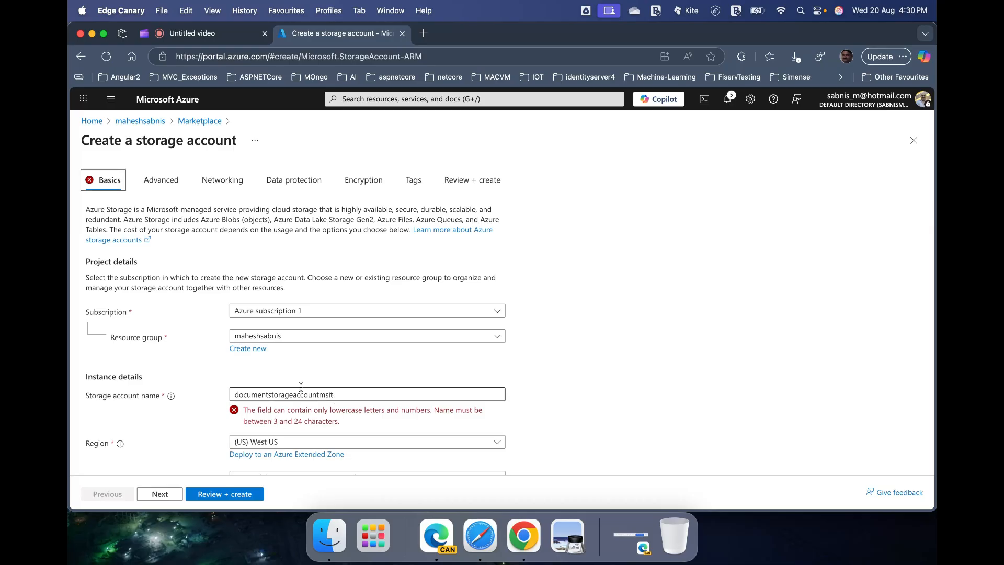
Shorten the storage account name to docstorageaccountmsit.
left_click(266, 395)
key("BackSpace")
key("BackSpace")
key("BackSpace")
key("BackSpace")
key("BackSpace")
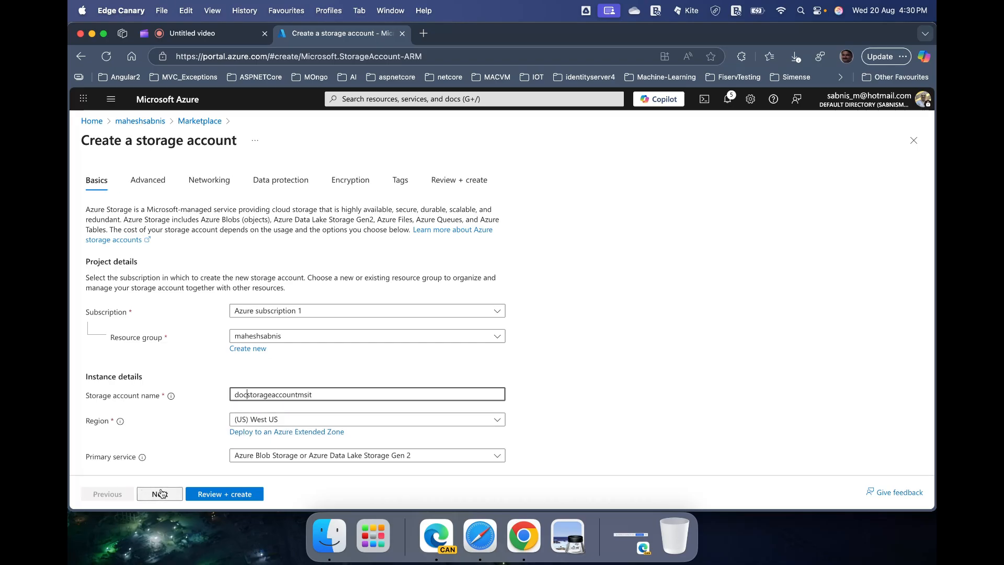
Proceed through the advanced, networking, data protection, encryption and tags settings to the final review, keeping the defaults.
left_click(161, 493)
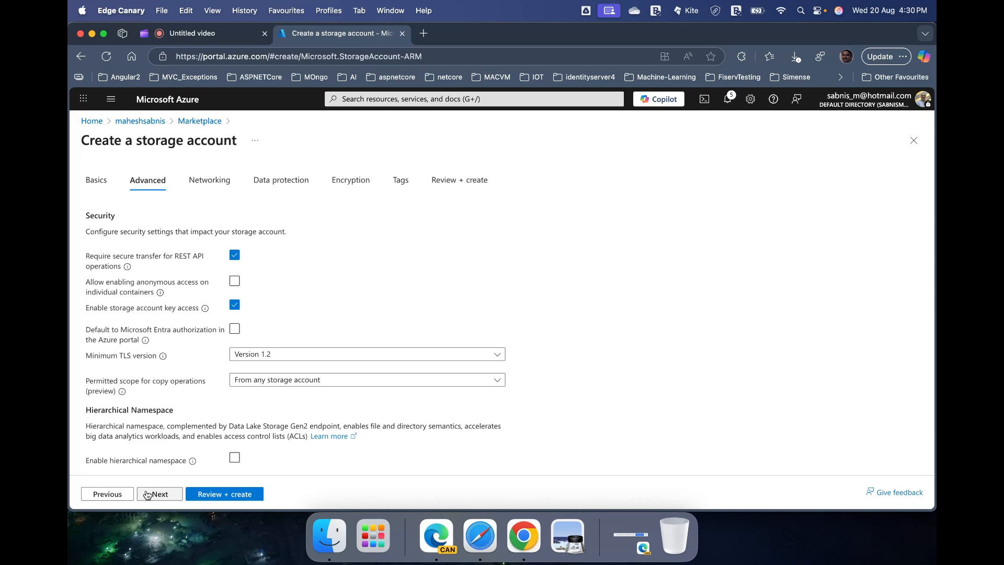
left_click(152, 496)
left_click(155, 497)
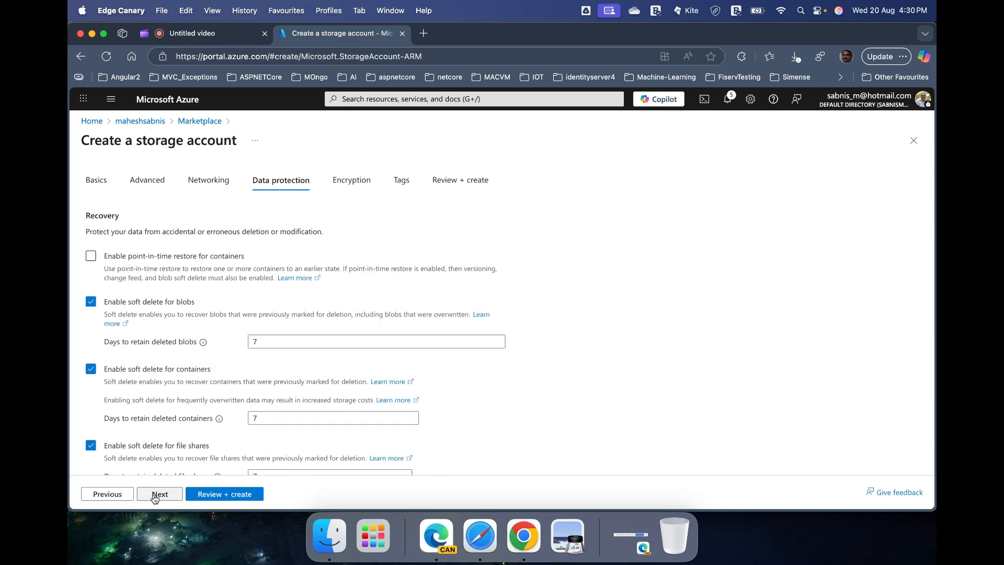
left_click(155, 497)
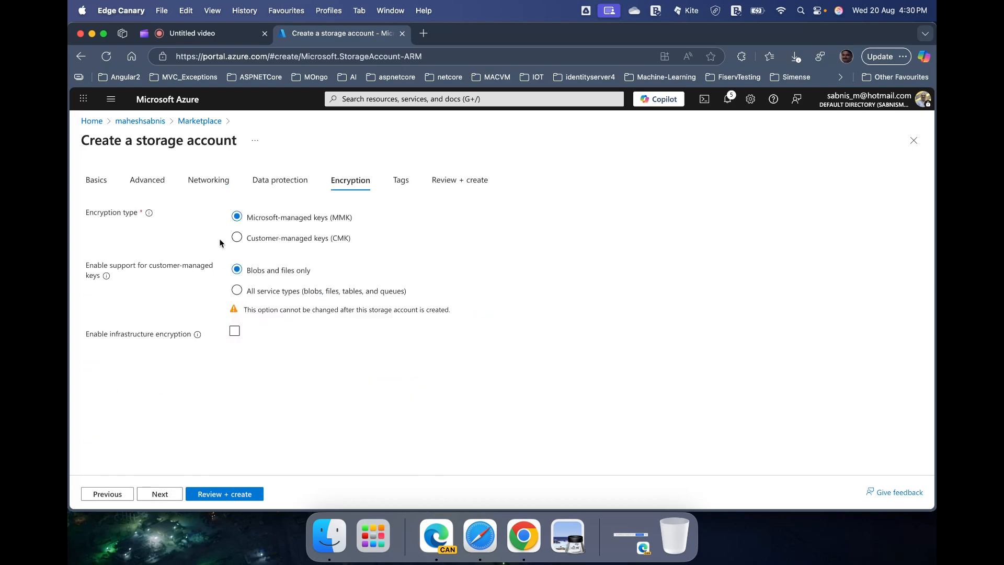
left_click(175, 496)
left_click(178, 497)
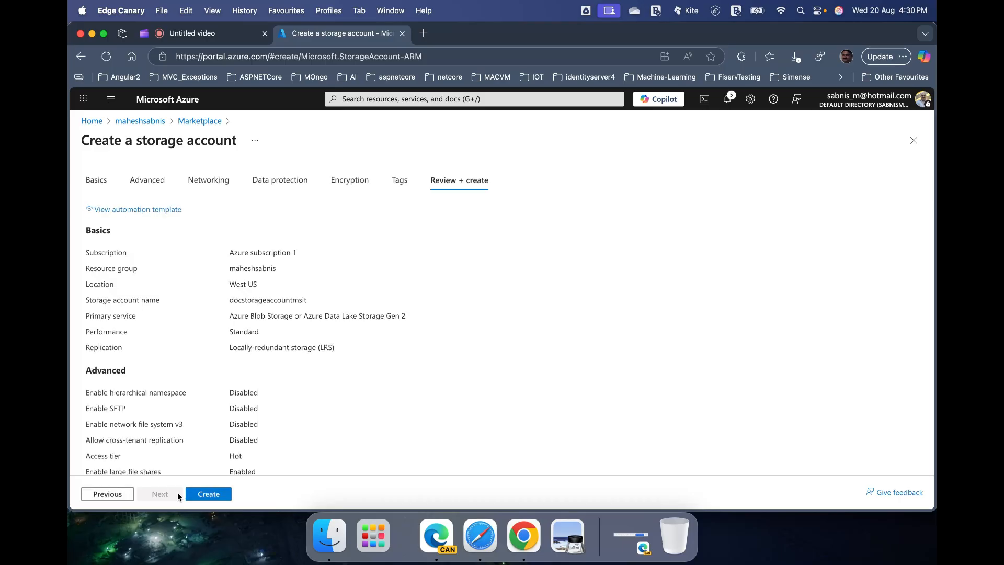
Check the configuration summary and create the storage account.
scroll(286, 441, "down", 8)
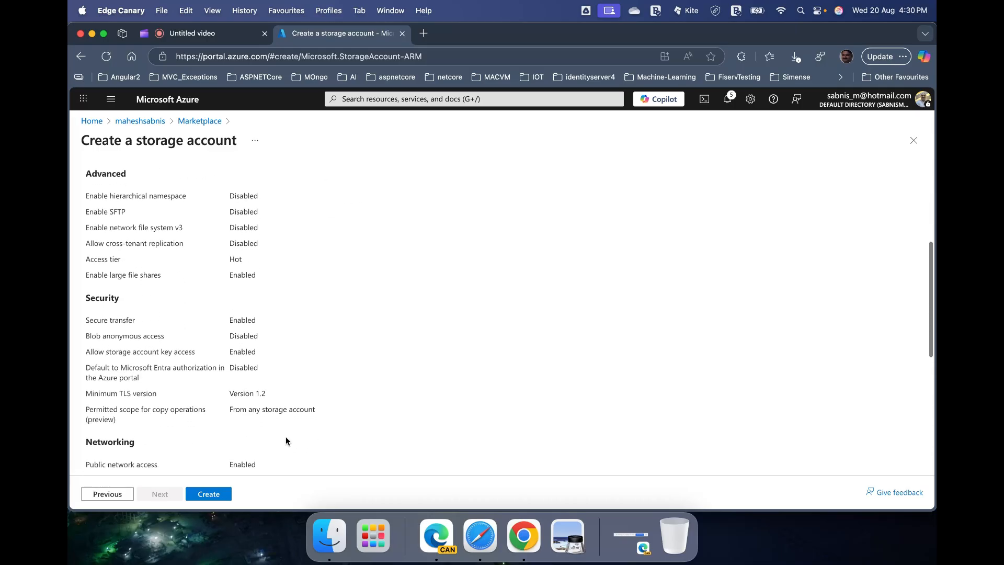
scroll(285, 436, "down", 4)
left_click(209, 494)
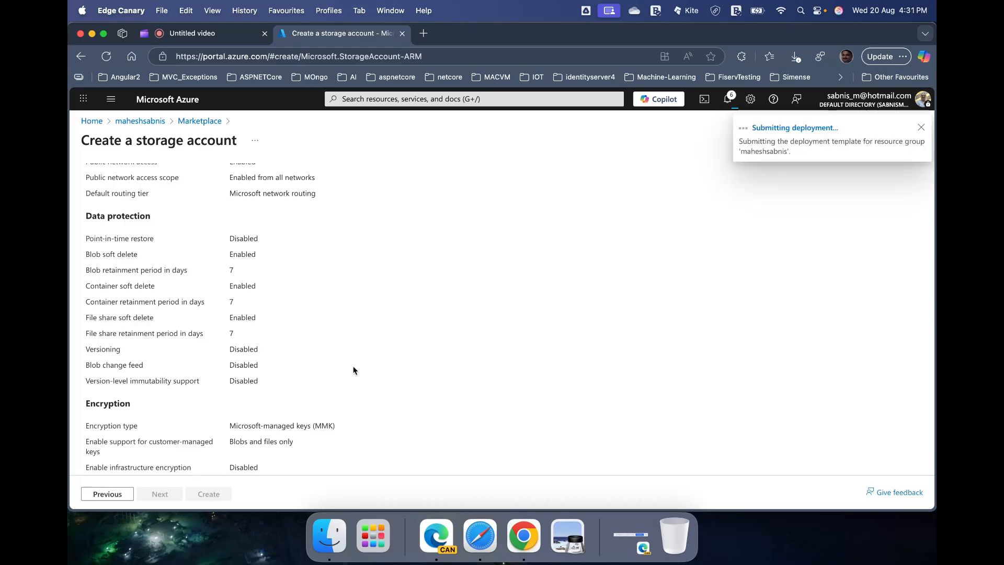
Check the deployment's progress in the notifications and go to the deployed storage account resource.
left_click(726, 100)
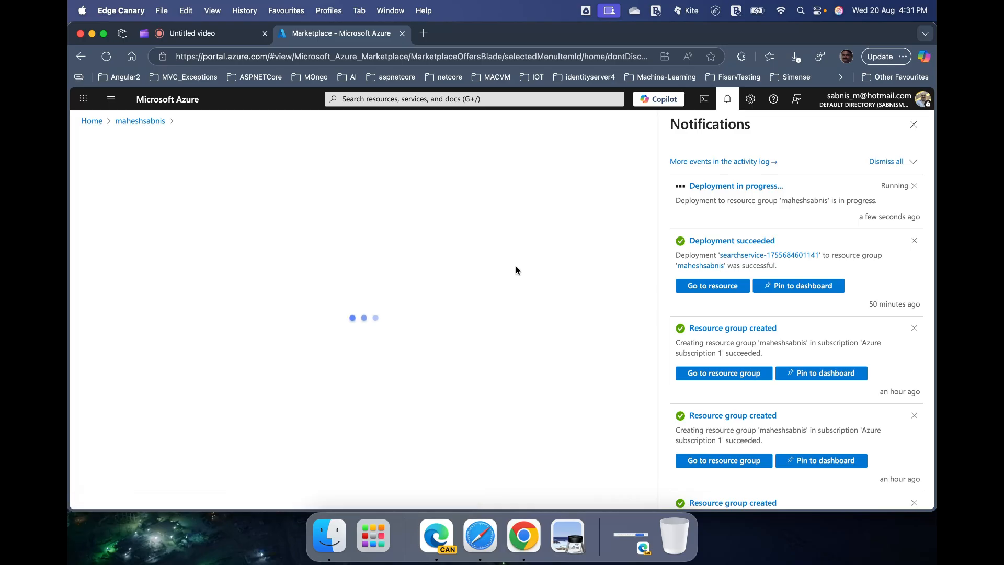
left_click(915, 124)
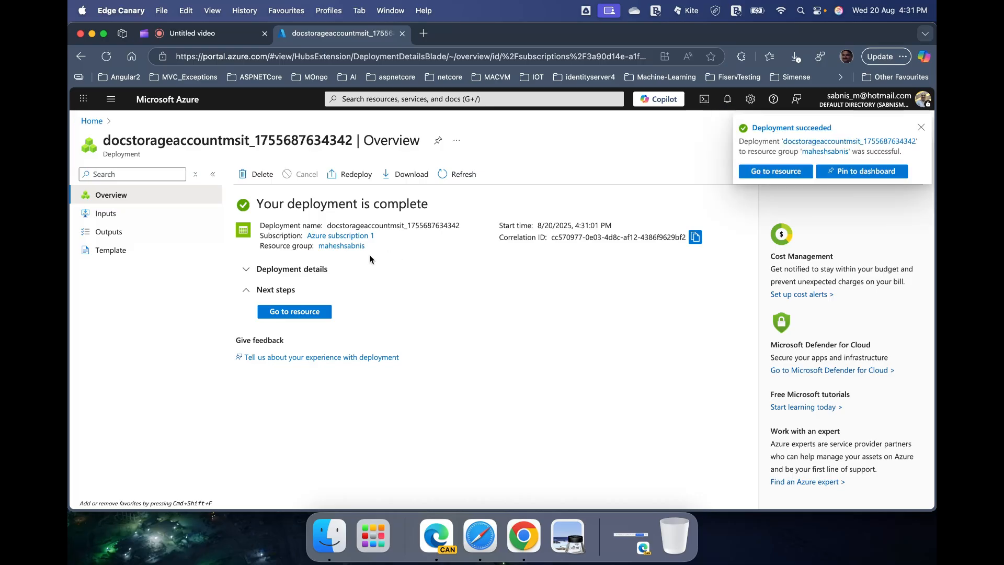
left_click(299, 308)
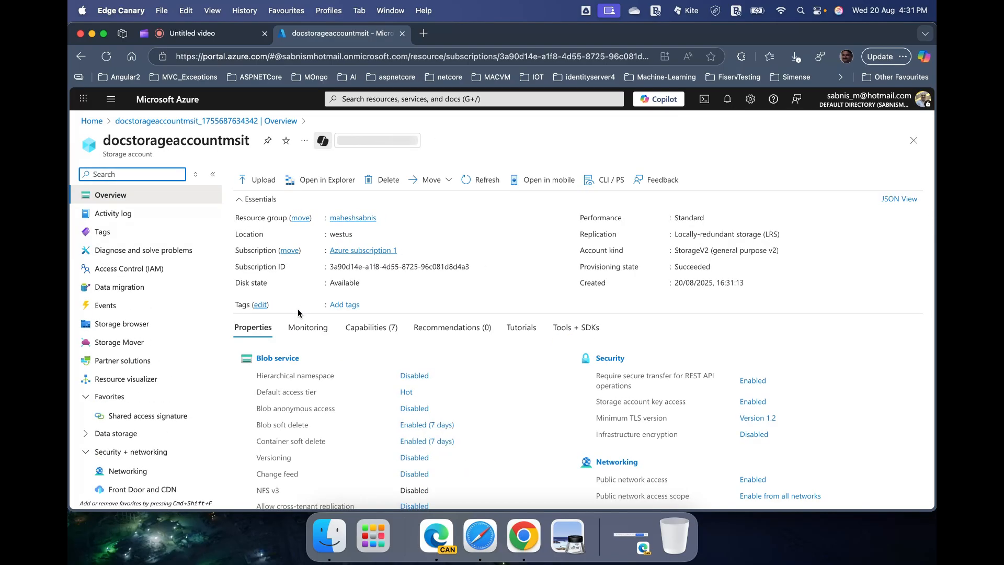
View the access keys of the docstorageaccountmsit storage account.
scroll(219, 365, "down", 1)
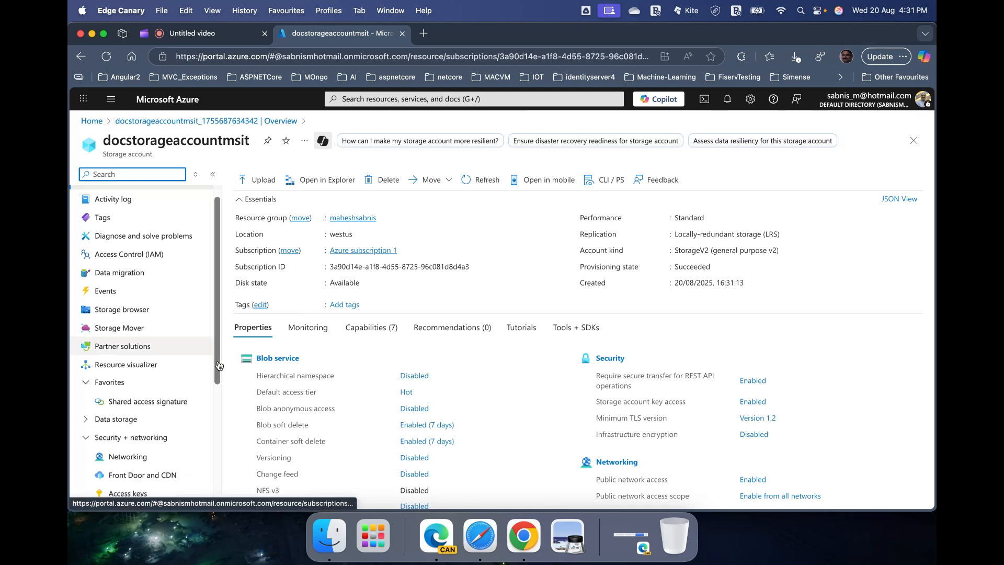
scroll(219, 366, "down", 3)
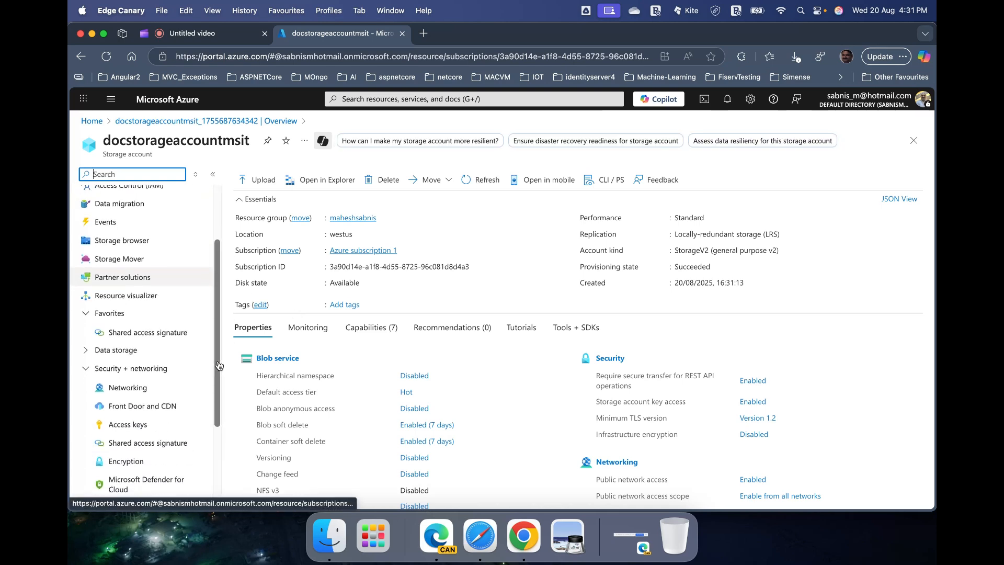
left_click(124, 427)
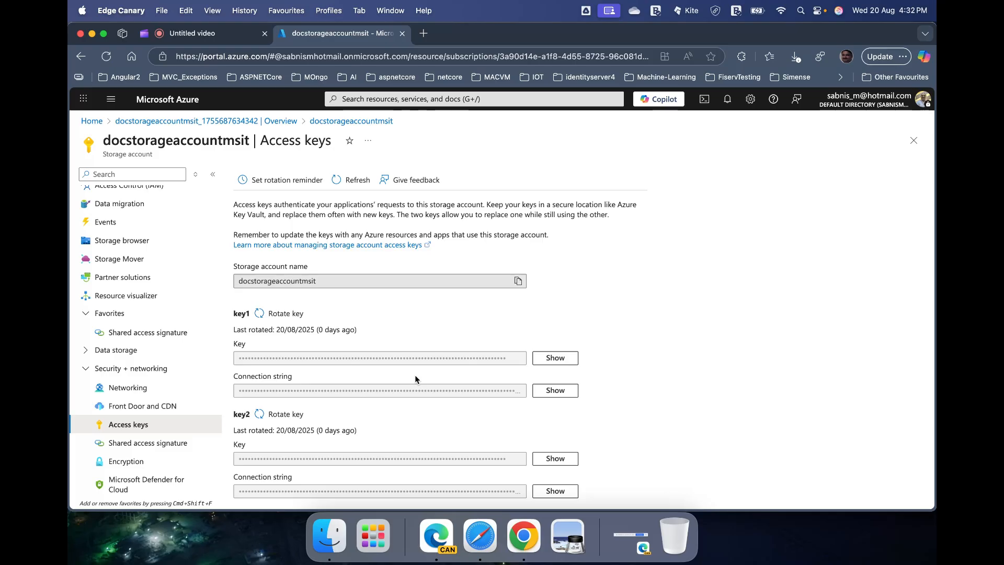
Look through the storage account's data storage services: tables, queues and file shares.
left_click(154, 351)
scroll(150, 351, "down", 3)
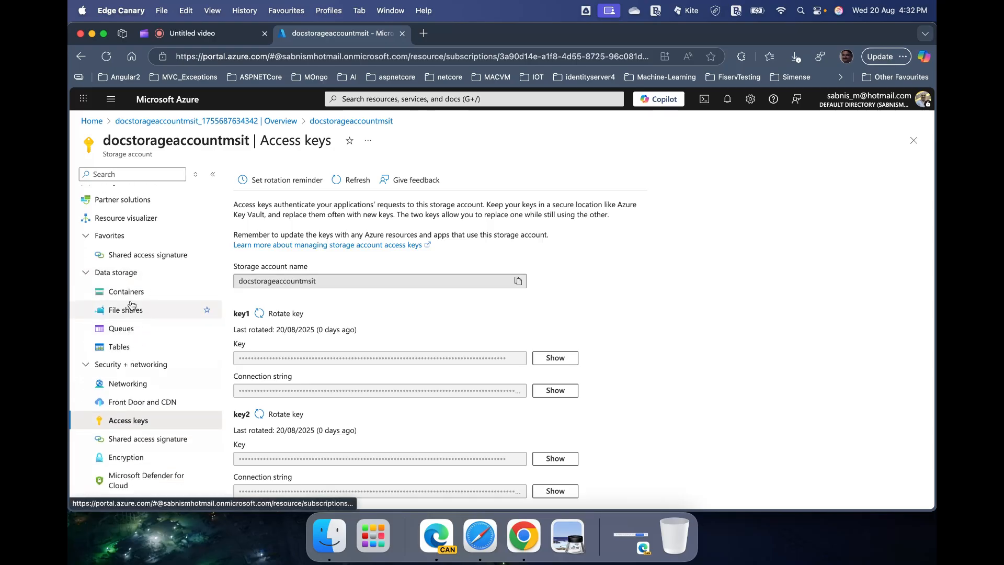
left_click(128, 348)
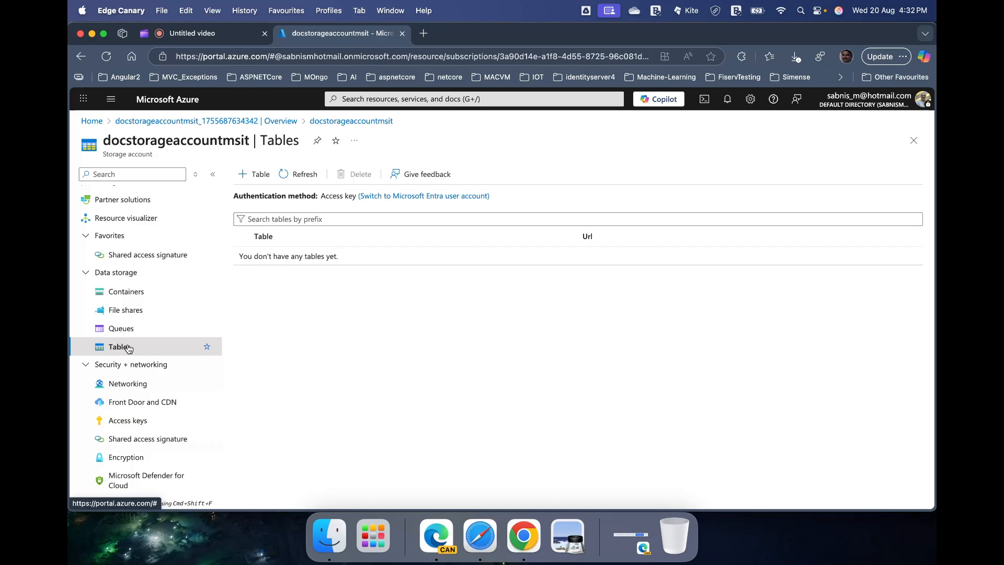
left_click(129, 330)
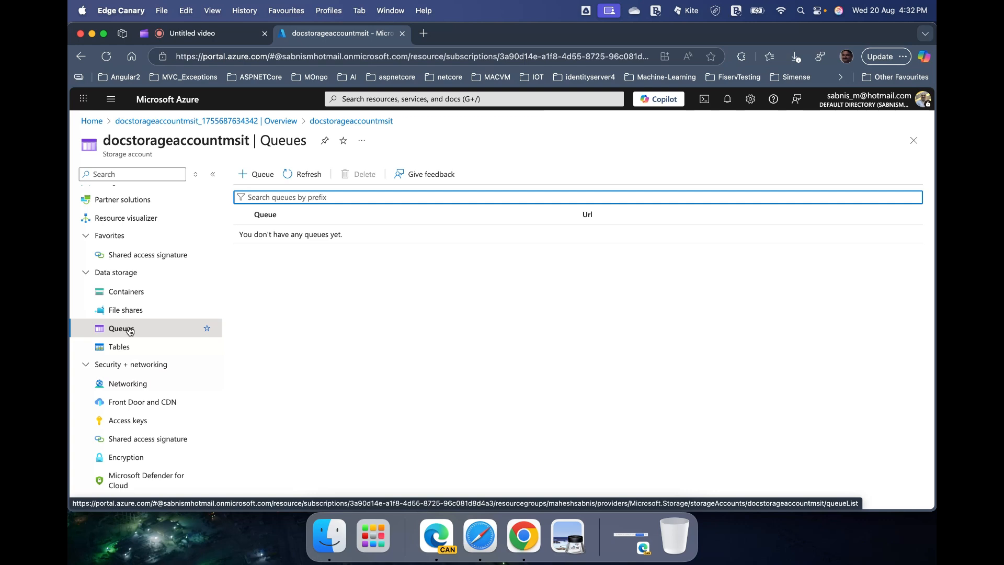
left_click(132, 314)
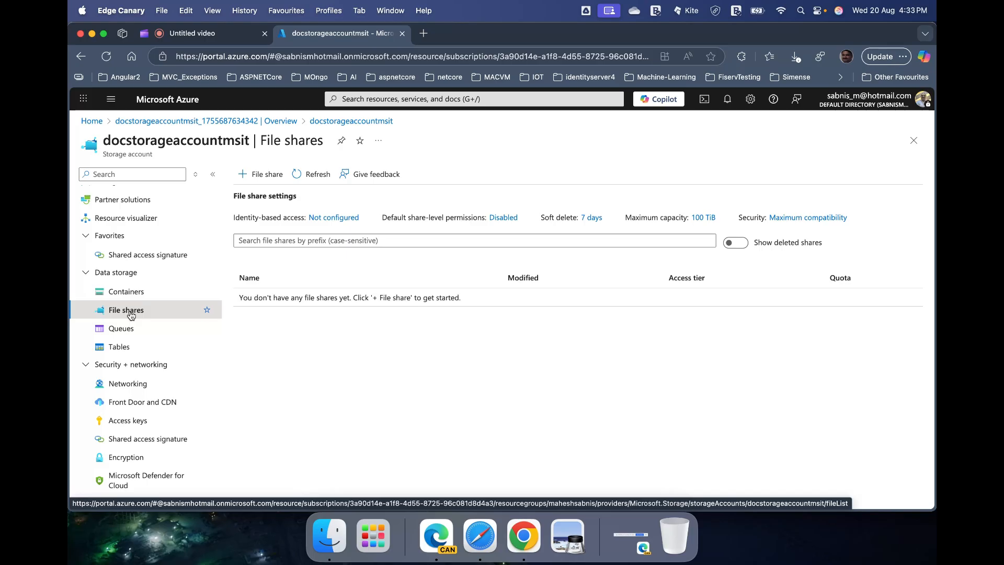
Create a blob container named policydocs in the storage account, keeping the private access level.
left_click(128, 296)
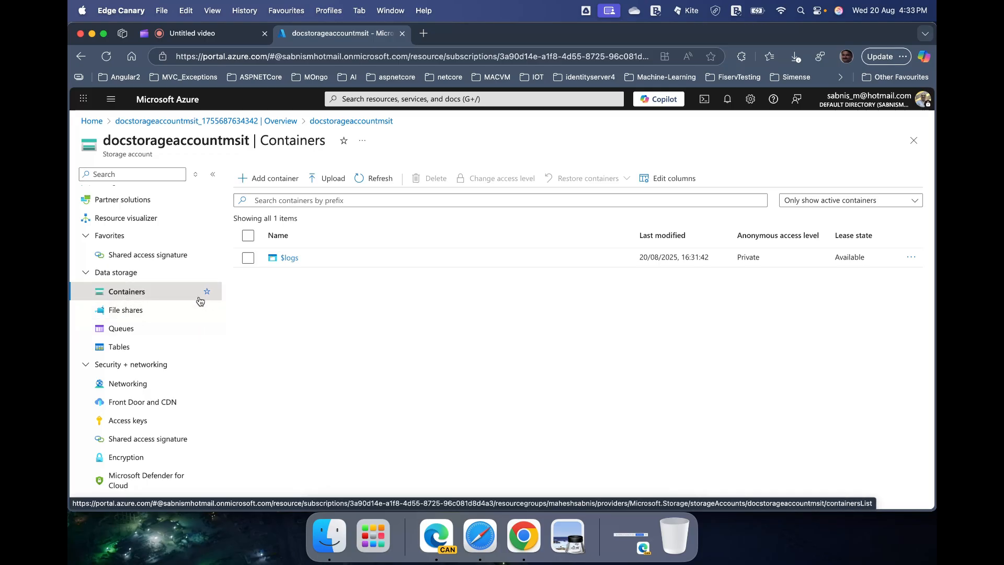
left_click(273, 179)
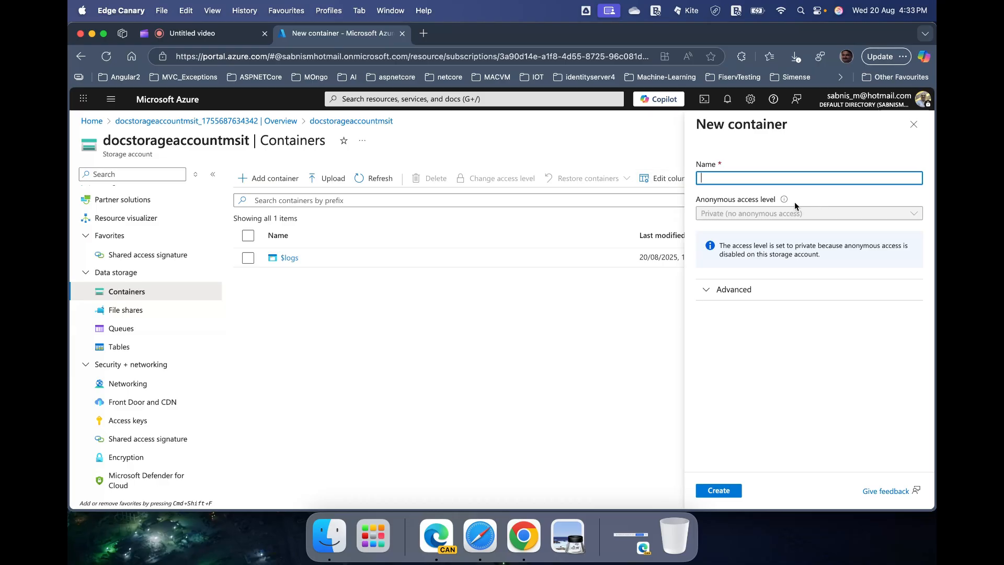
type("policydocs")
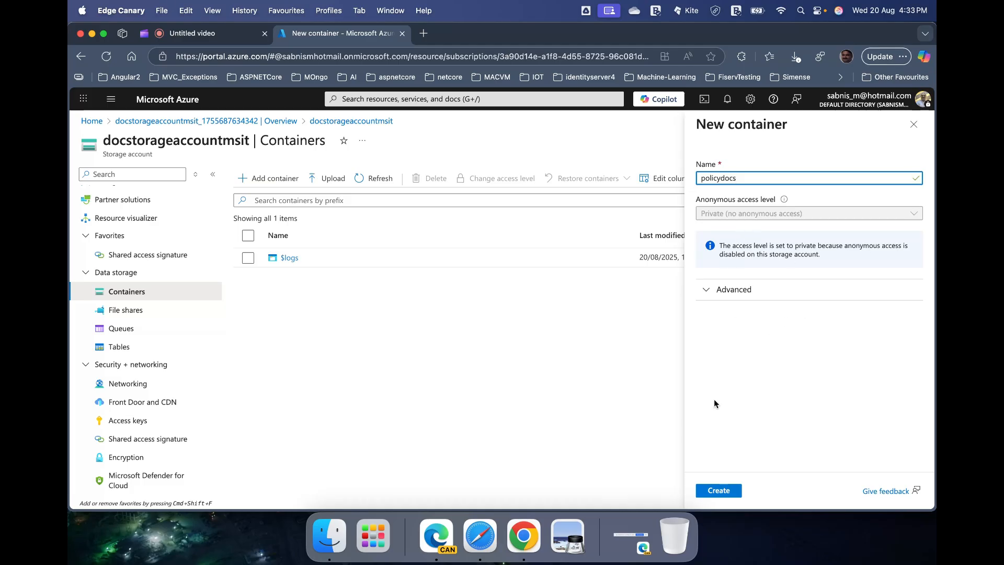
left_click(731, 489)
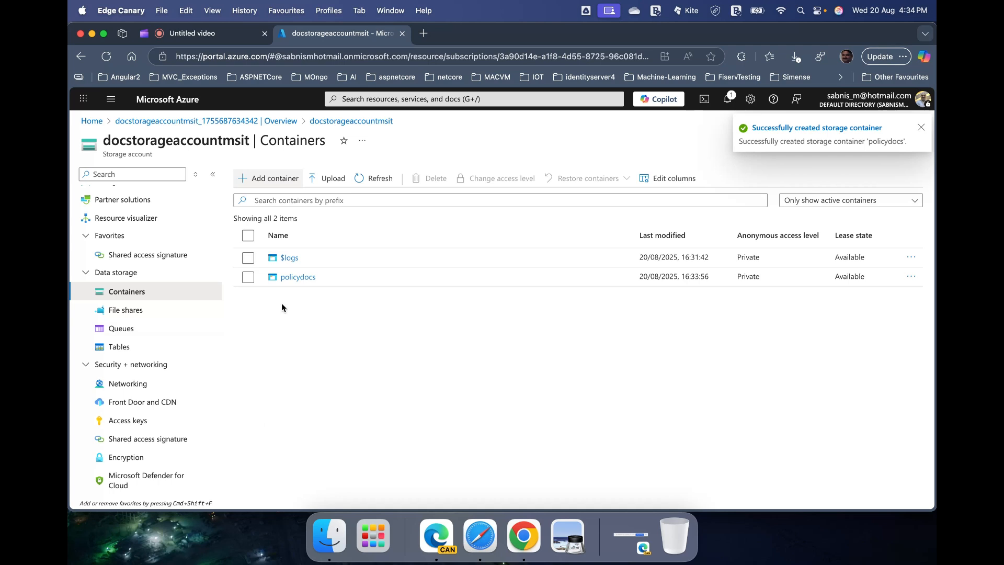
Upload the file 118d32effea44251b825911ed44aa581.pdf from the Desktop folder into the policydocs container.
left_click(294, 277)
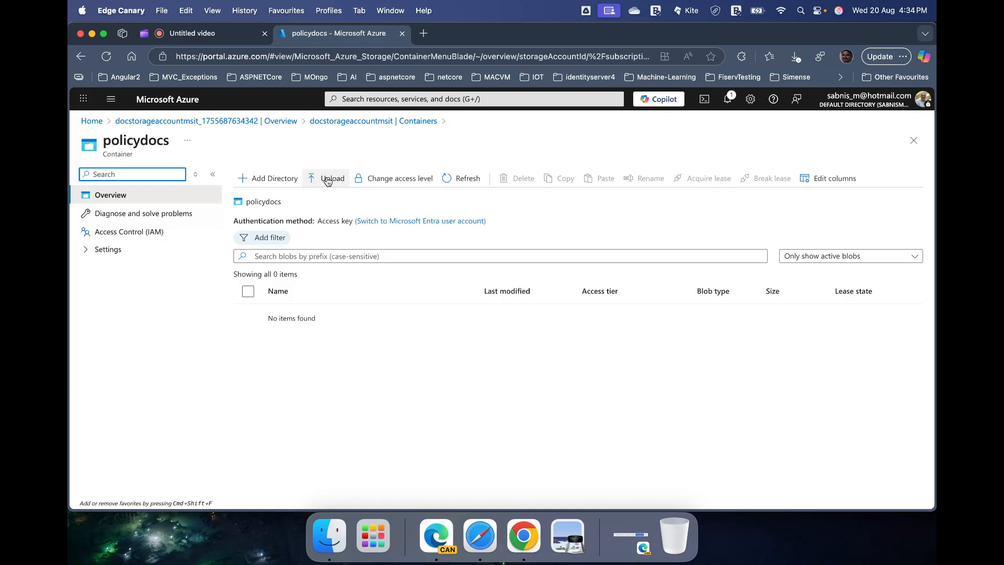
left_click(328, 180)
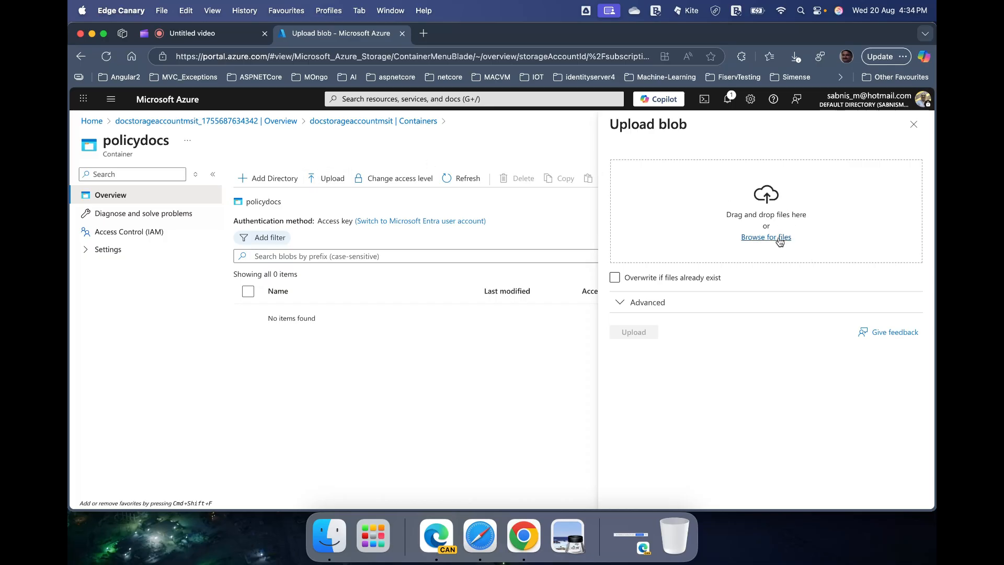
left_click(780, 238)
left_click(305, 180)
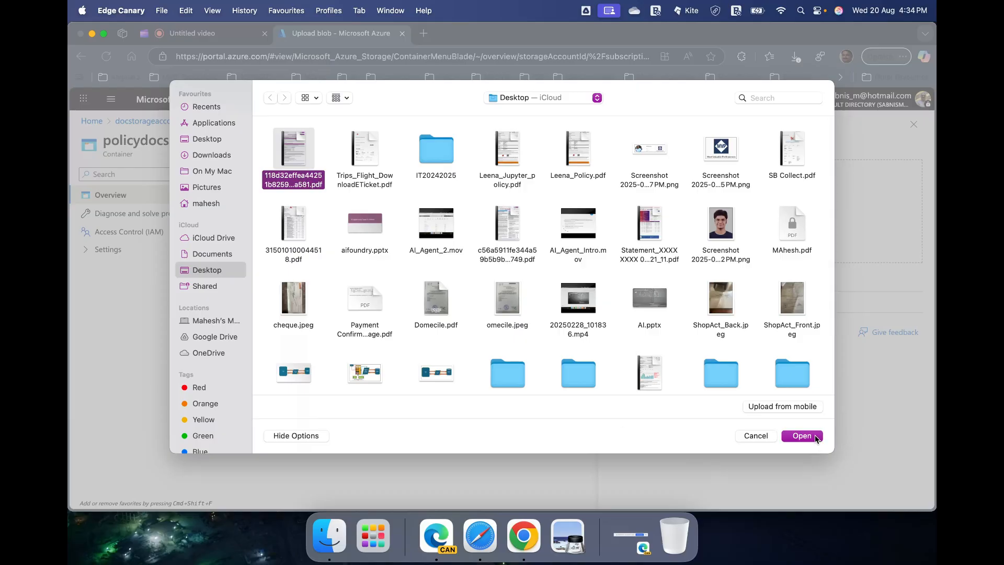
left_click(816, 438)
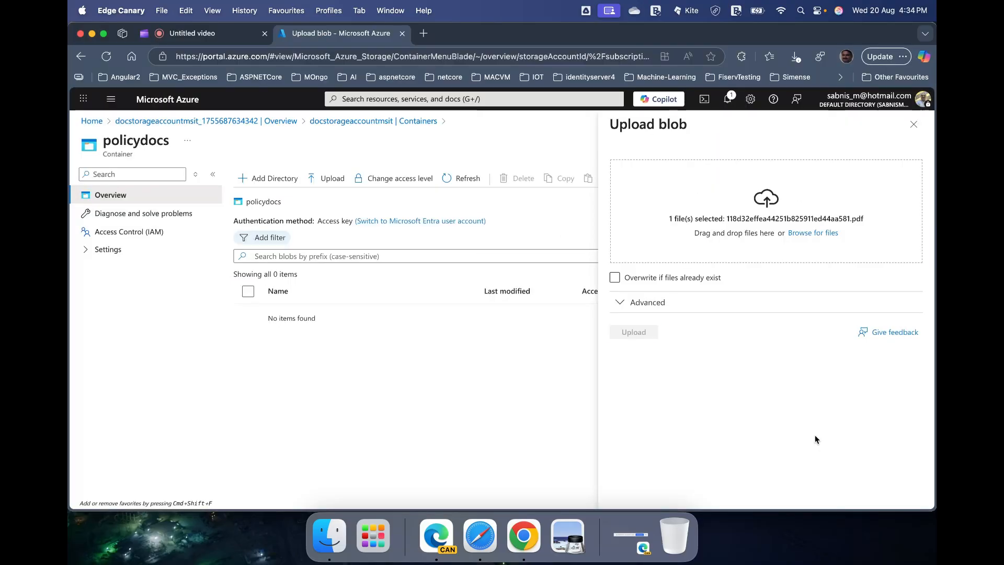
left_click(646, 334)
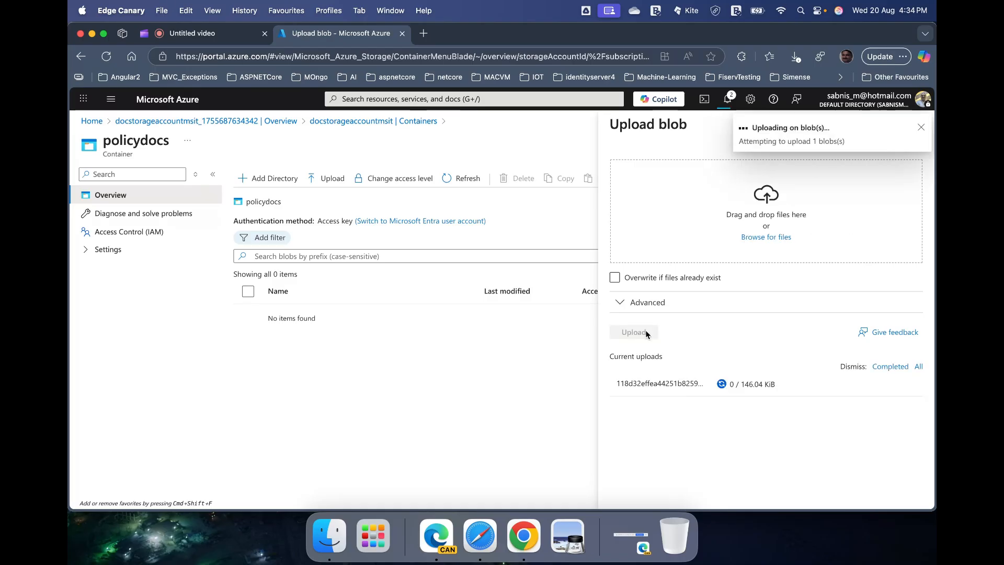